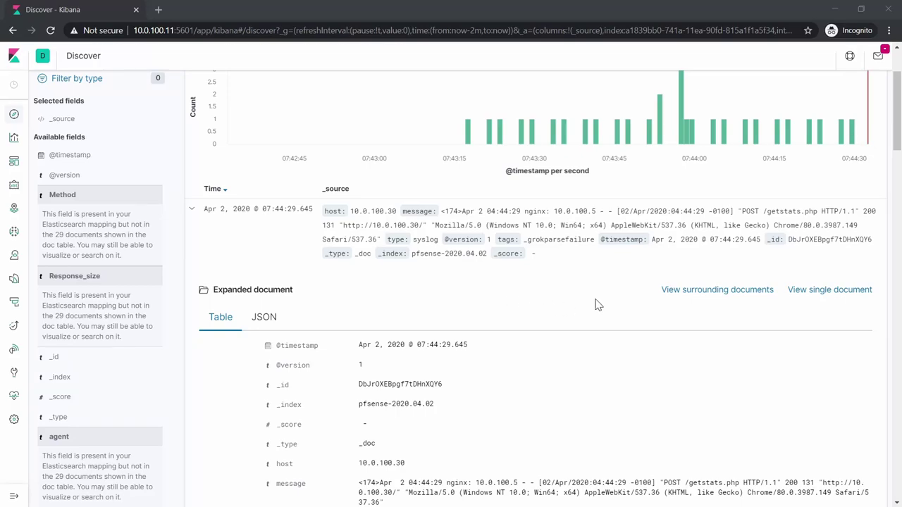
- Open Dev Tools in a background tab and switch to the Grok Debugger's sample data
scroll(585, 305, down, 1)
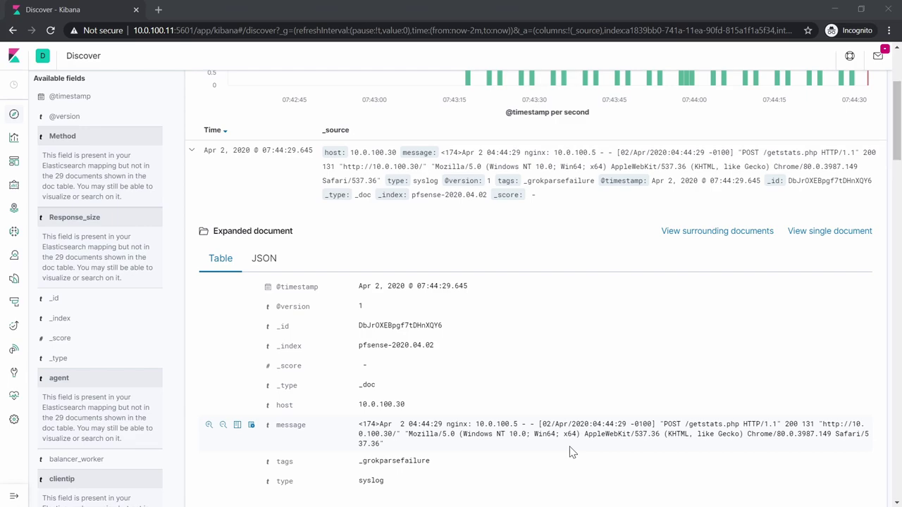
drag(386, 445, 362, 424)
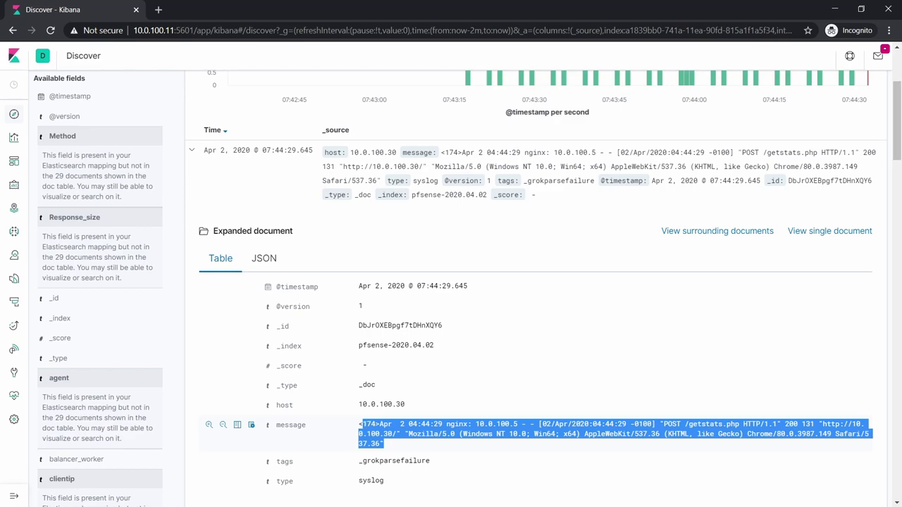
click(411, 457)
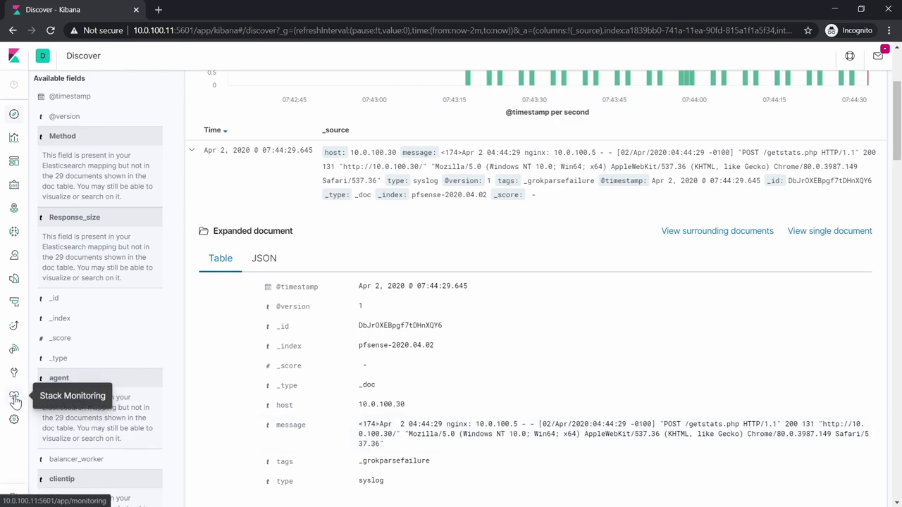
middle_click(14, 372)
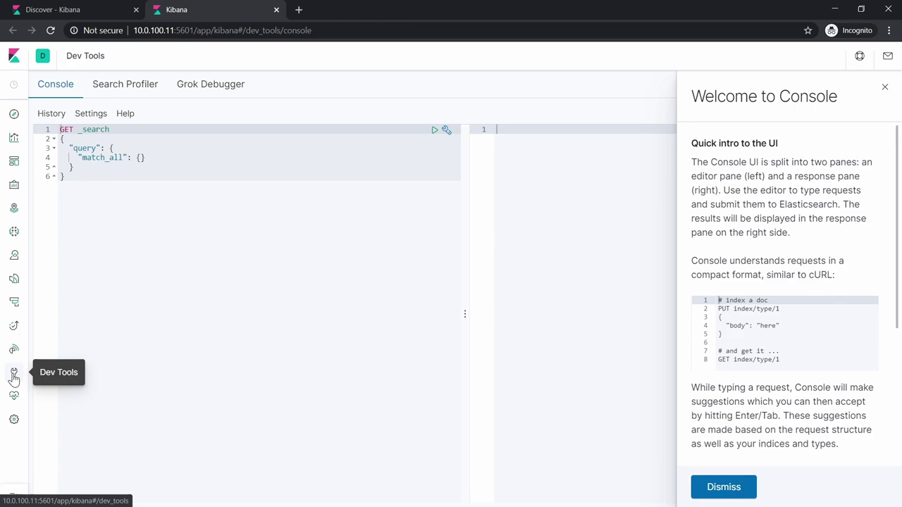
click(212, 91)
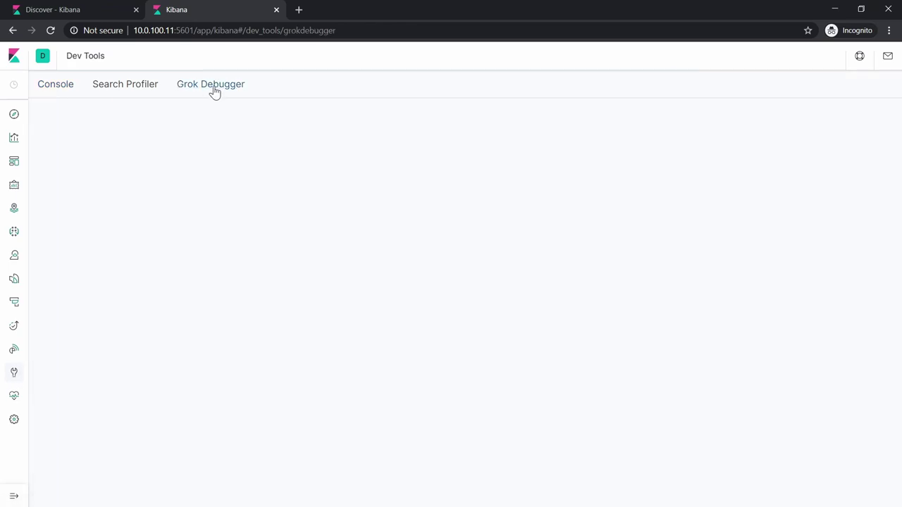
click(79, 140)
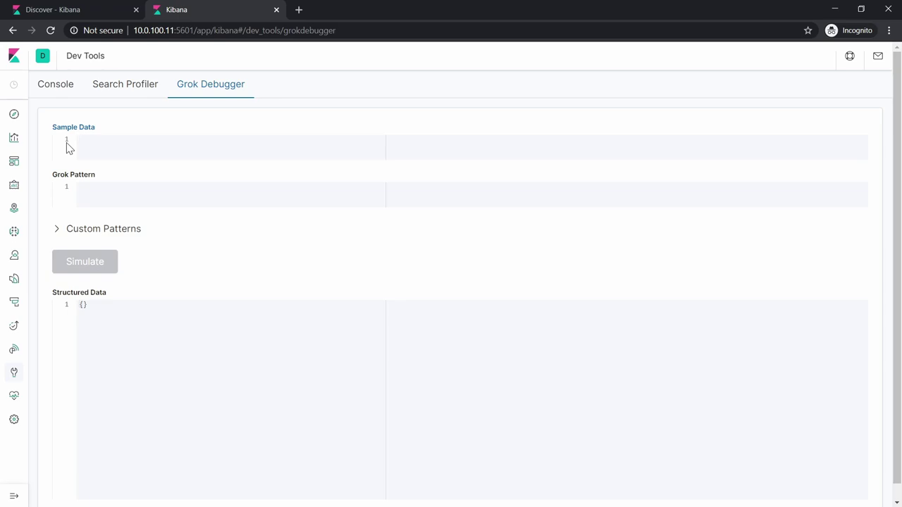
- Copy the nginx log message from Discover and paste it as the Grok Debugger sample data
click(51, 12)
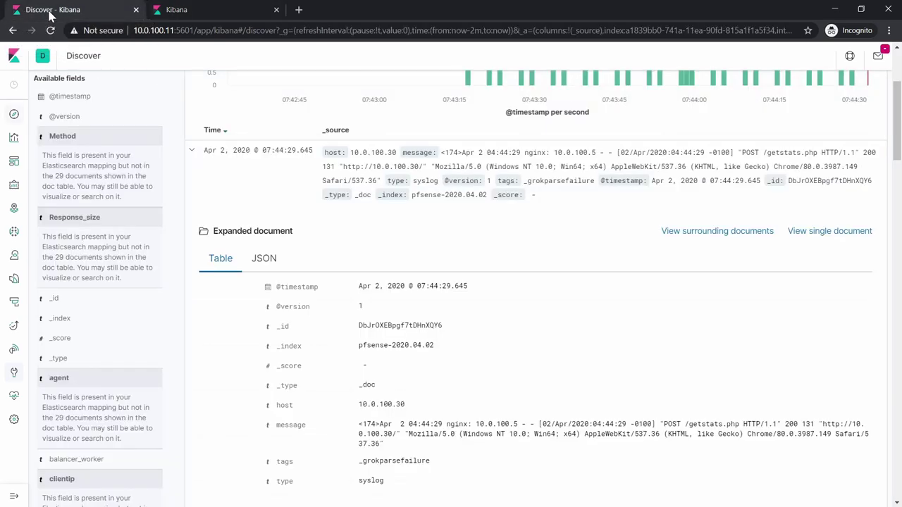
drag(392, 446, 361, 423)
right_click(372, 429)
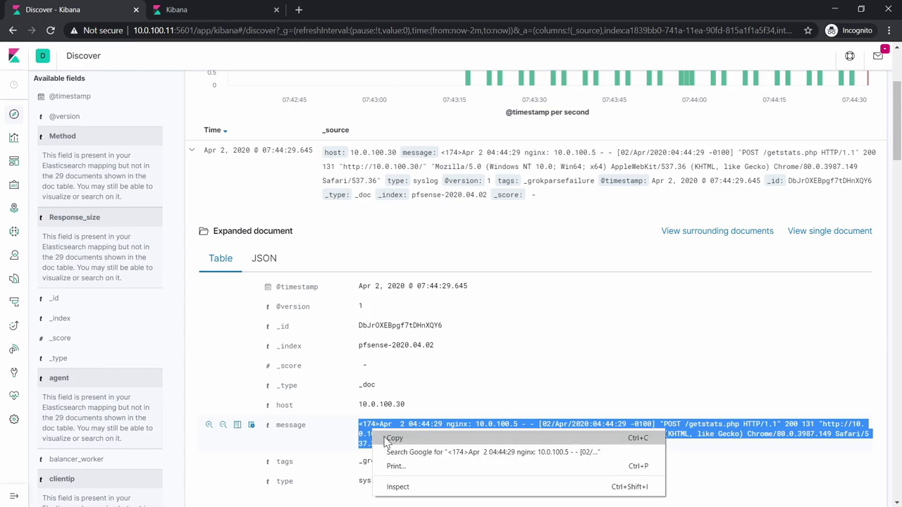
click(386, 438)
click(199, 9)
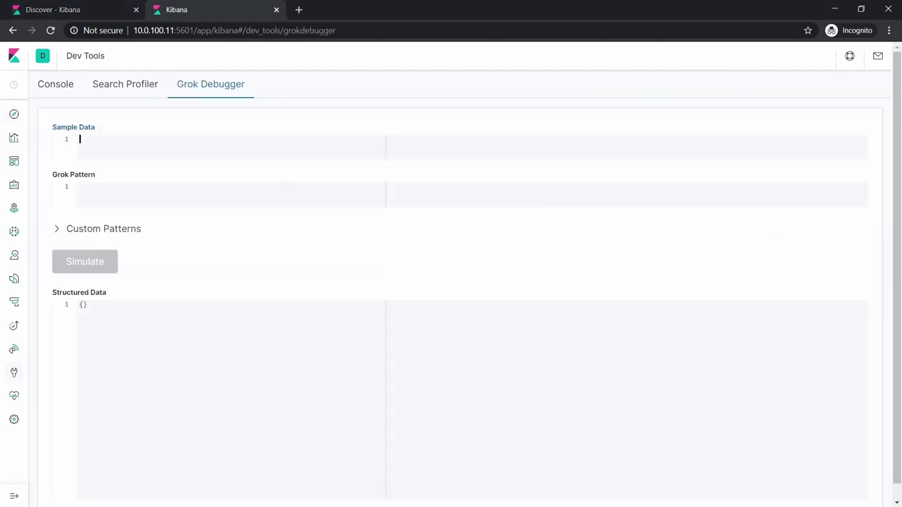
right_click(126, 150)
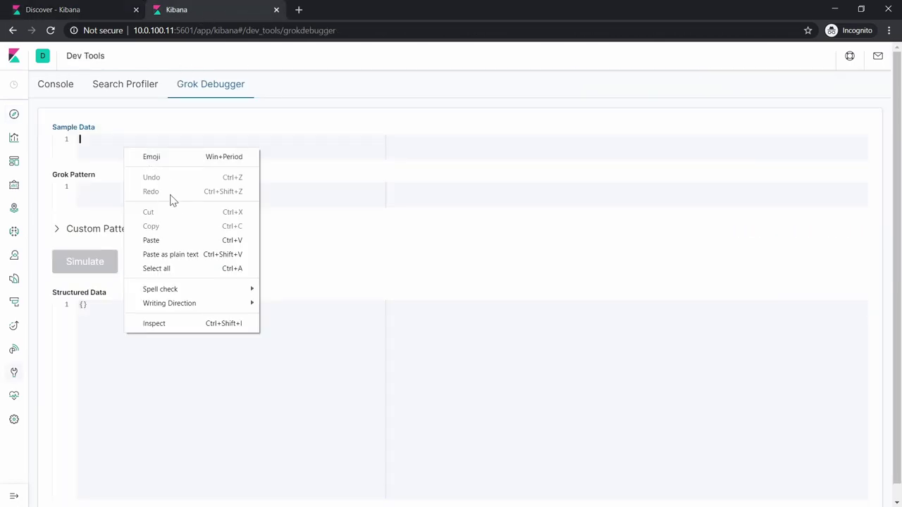
click(165, 247)
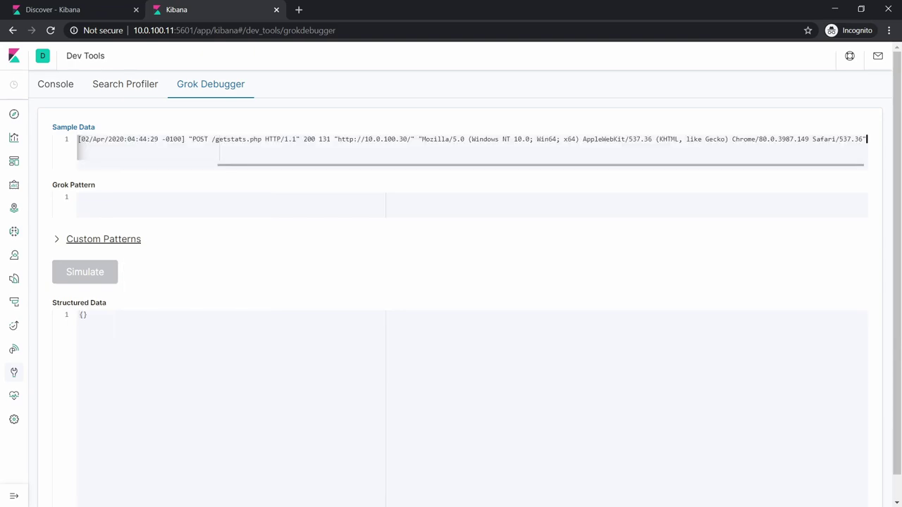
click(106, 198)
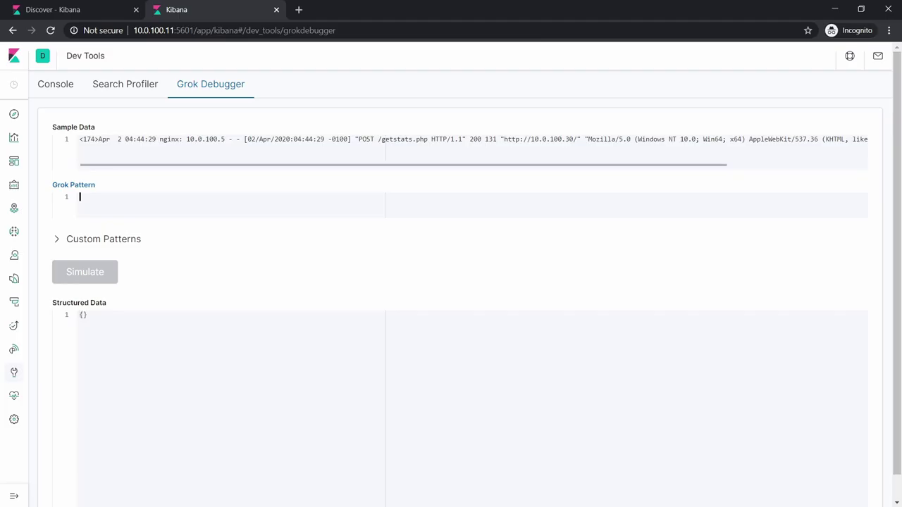
- Open /etc/logstash/conf.d/syslog.conf in nano
text(ano /et)
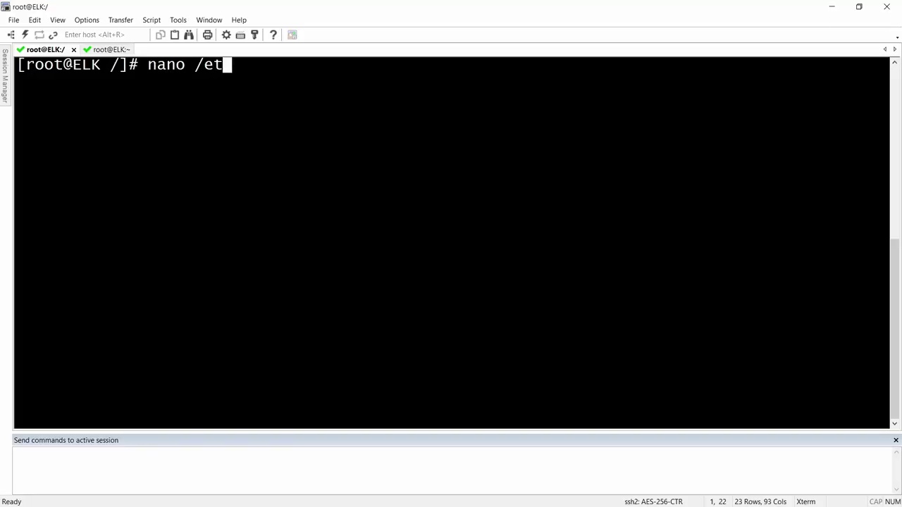
text(c/logstash/)
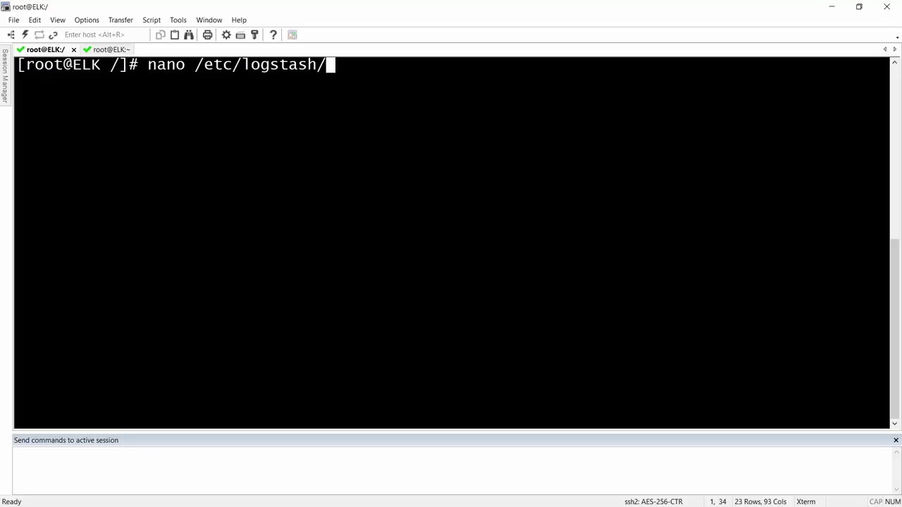
text(co)
key(Tab)
text(d)
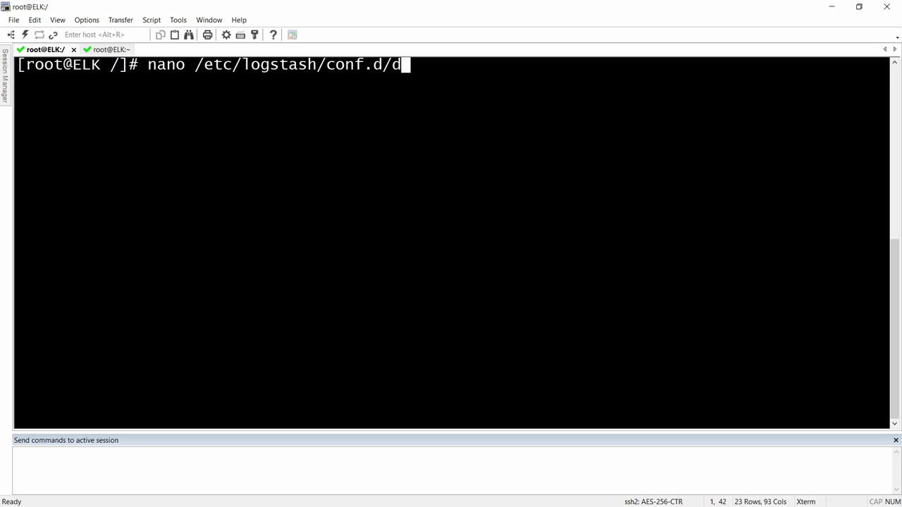
key(BackSpace)
text(sysl)
key(Tab)
key(Return)
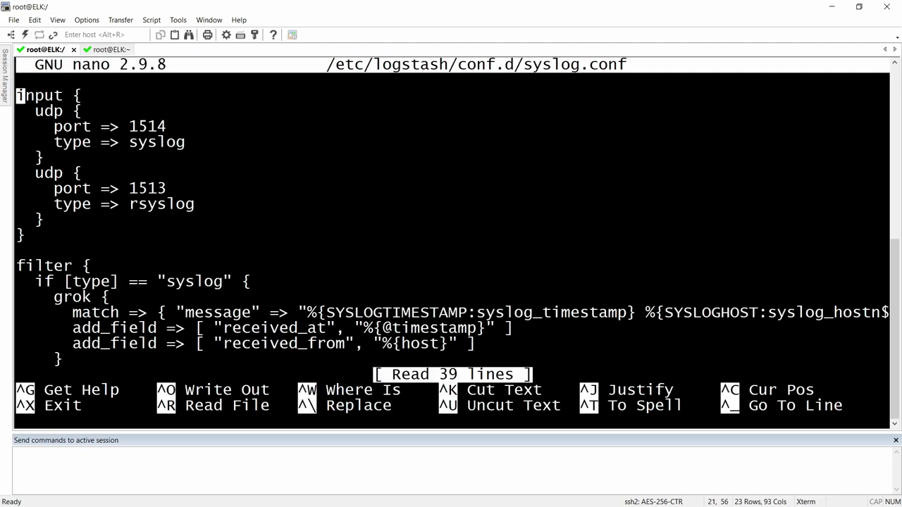
- Select the %{SYSLOGTIMESTAMP:syslog_timestamp} pattern on the grok match line
key(Down)
key(Down)
key(Down)
key(Down)
key(Down)
key(Down)
key(Down)
key(Down)
key(Down)
key(Down)
key(Down)
key(Down)
key(Down)
key(Down)
key(Down)
key(Up)
key(Right)
key(Right)
key(Right)
key(Right)
key(Right)
key(Right)
key(Right)
key(Right)
key(Right)
key(Right)
key(Right)
key(Right)
key(Right)
key(Right)
key(Right)
key(Right)
key(Right)
key(Right)
key(Right)
key(Right)
key(Right)
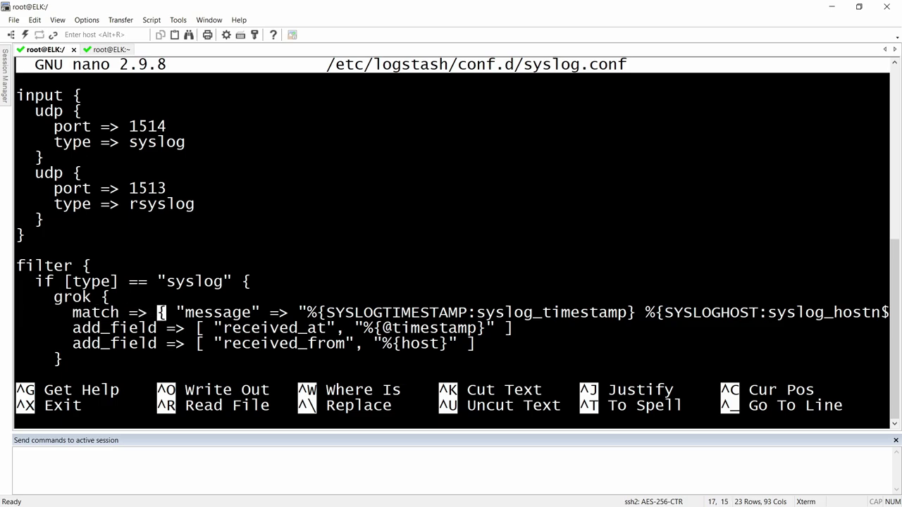
key(Right)
drag(313, 315, 627, 315)
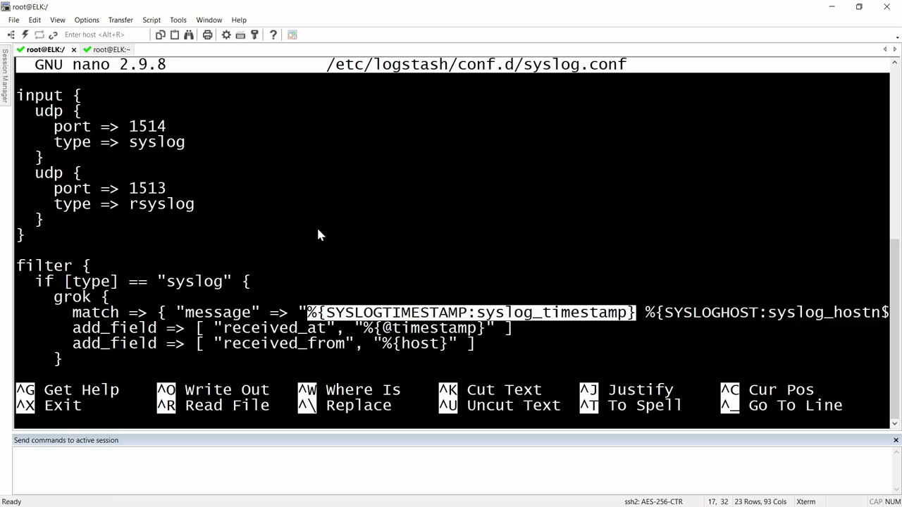
click(108, 50)
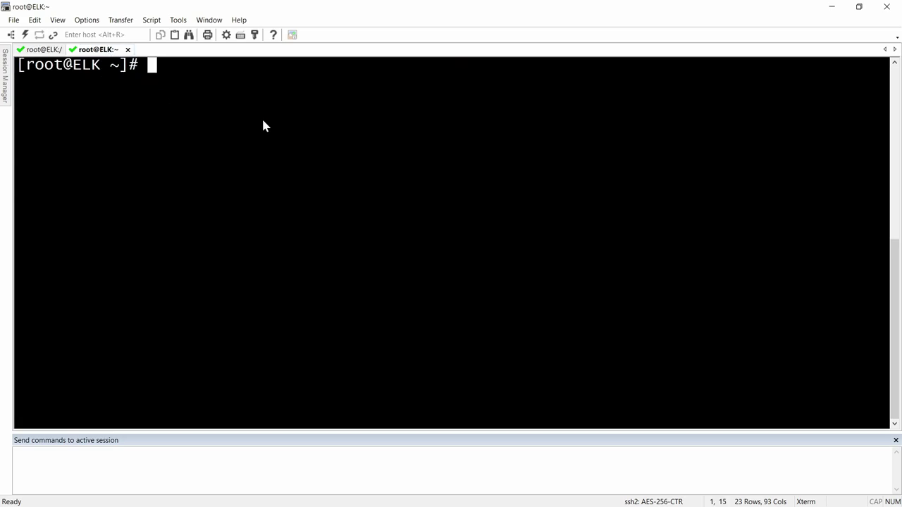
click(42, 51)
shift+click(312, 313)
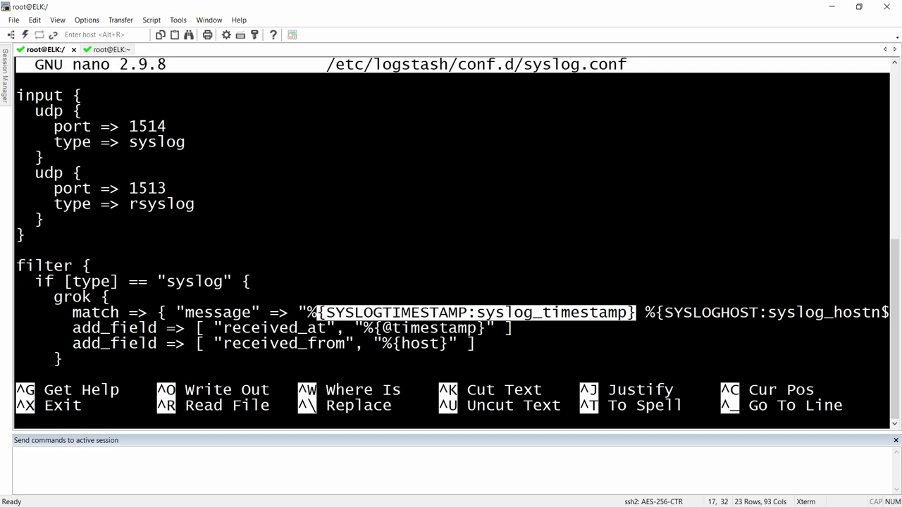
- Paste the SYSLOGTIMESTAMP pattern, append %{WORD:balancer_worker}:, and simulate to get 'Apr 2 04:44:29' and 'nginx'
key(alt+Tab)
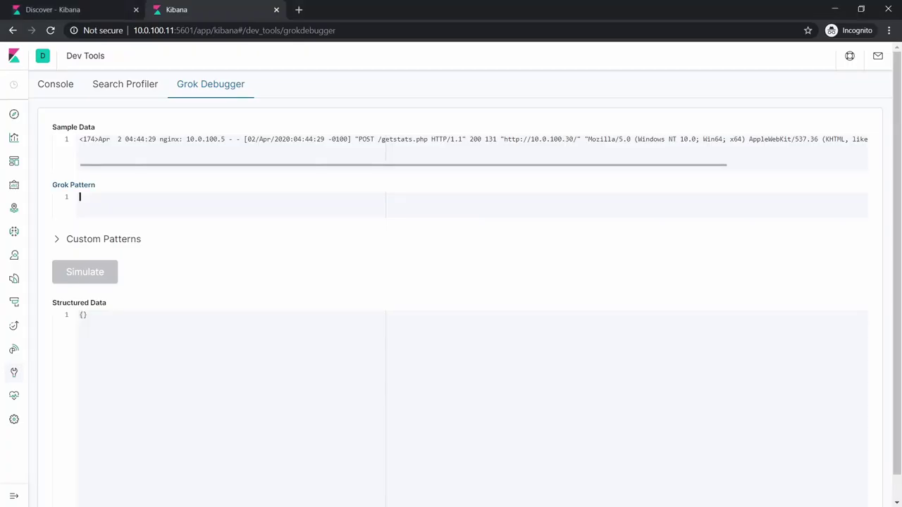
key(ctrl+v)
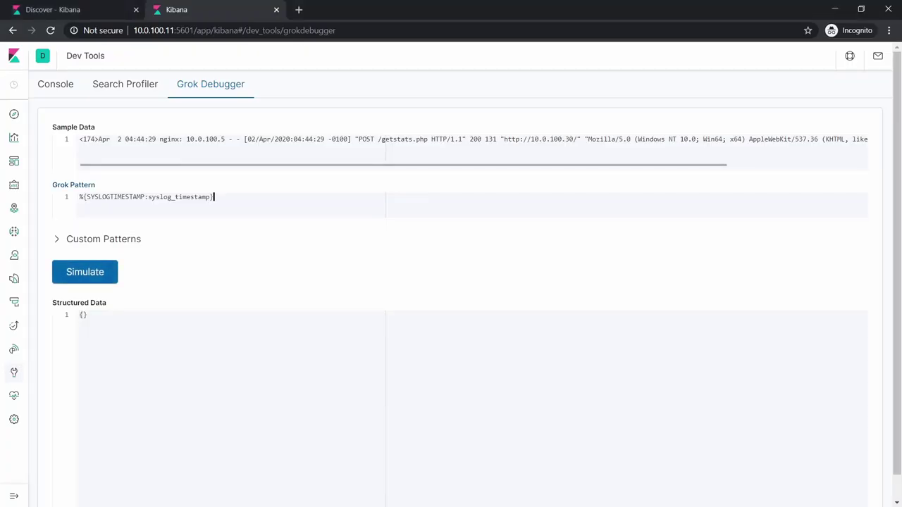
click(88, 280)
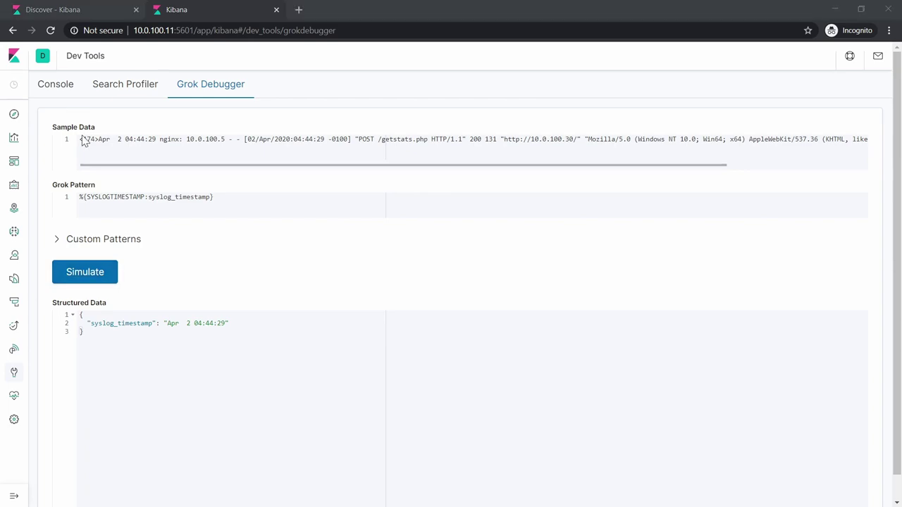
click(214, 197)
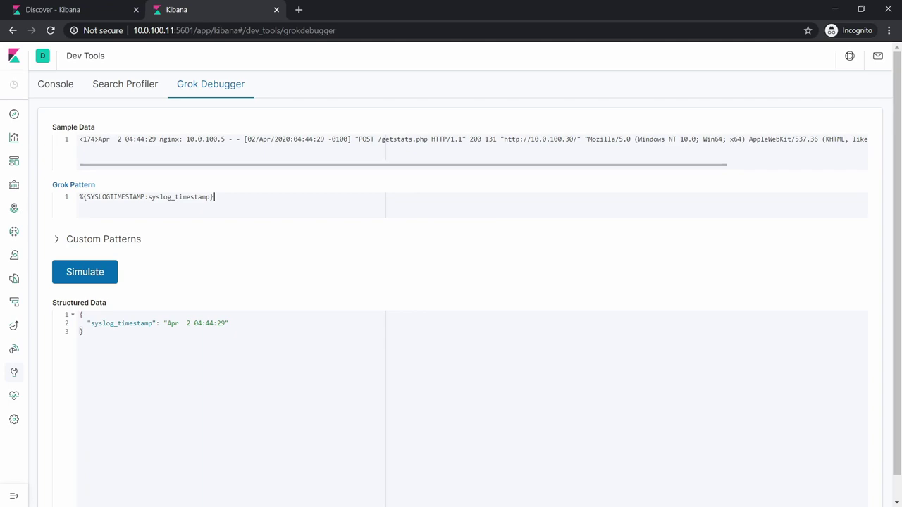
key(ctrl+v)
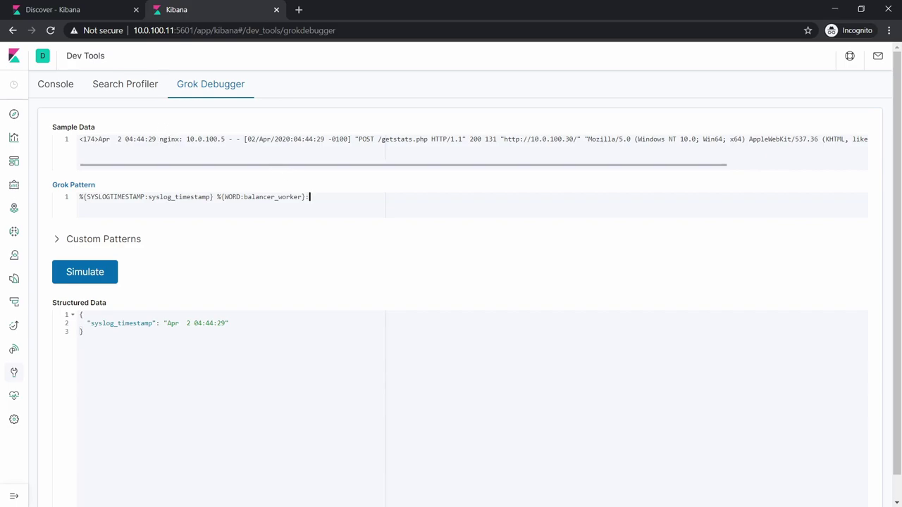
click(110, 272)
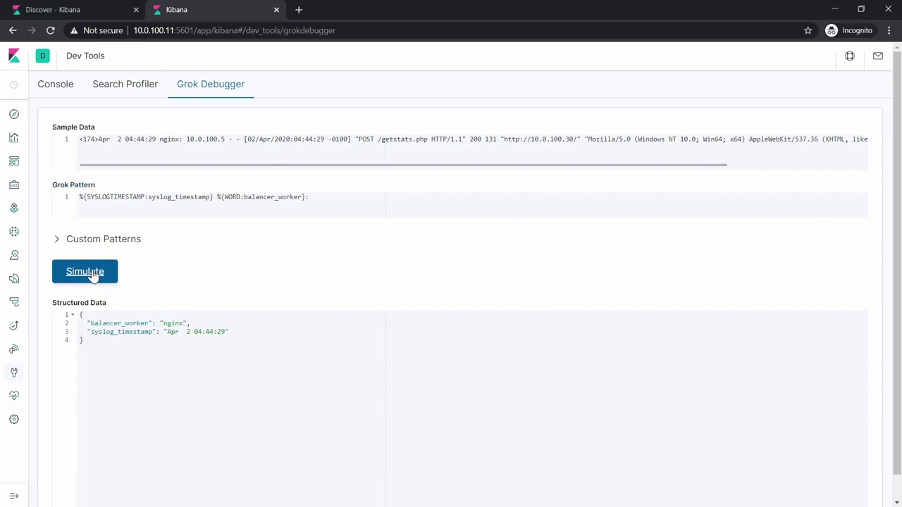
- Append %{IPORHOST:clientip} to the pattern and simulate, yielding clientip 10.0.100.5
drag(186, 139, 228, 139)
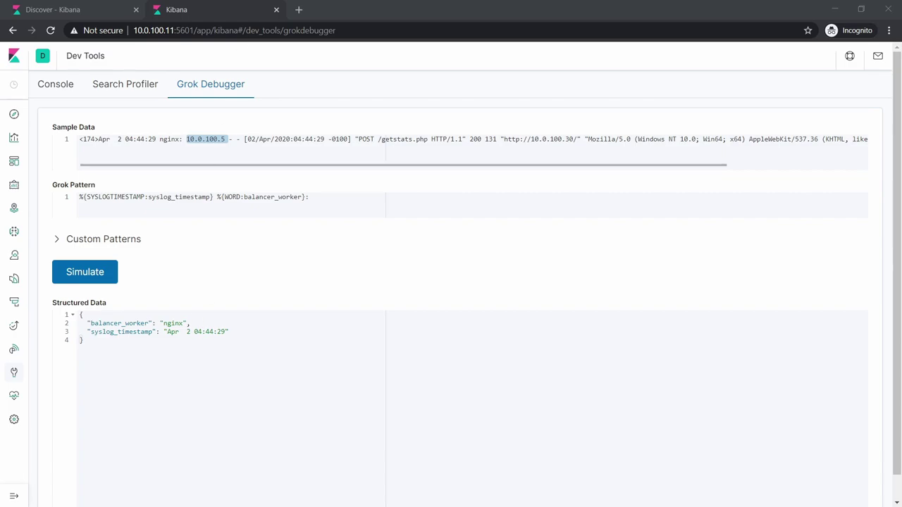
click(309, 196)
key(ctrl+v)
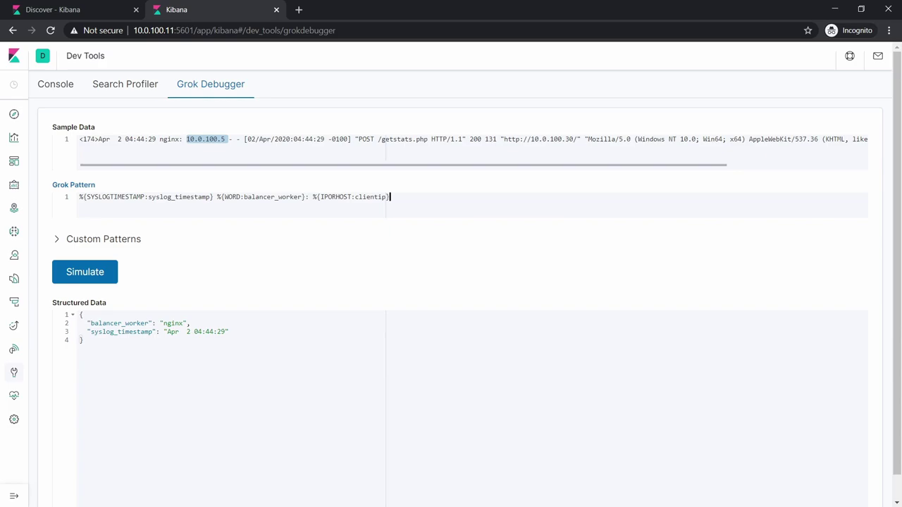
click(90, 272)
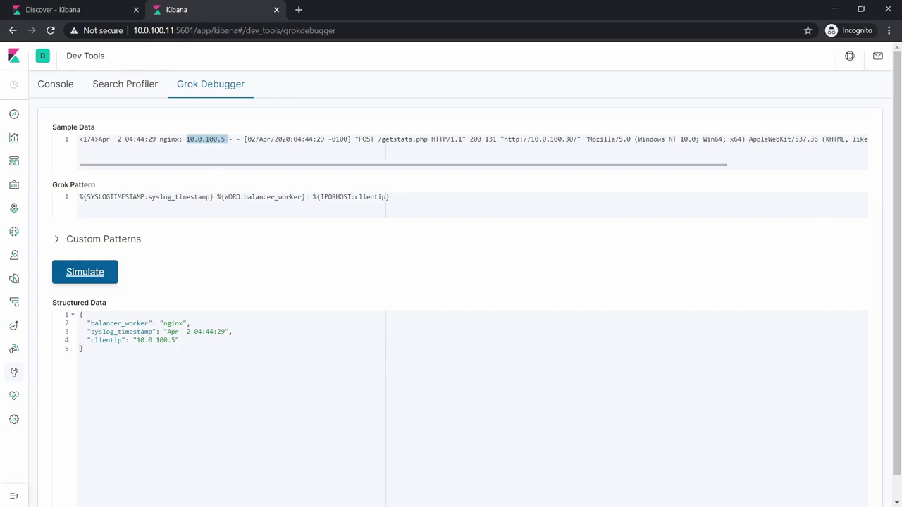
click(392, 199)
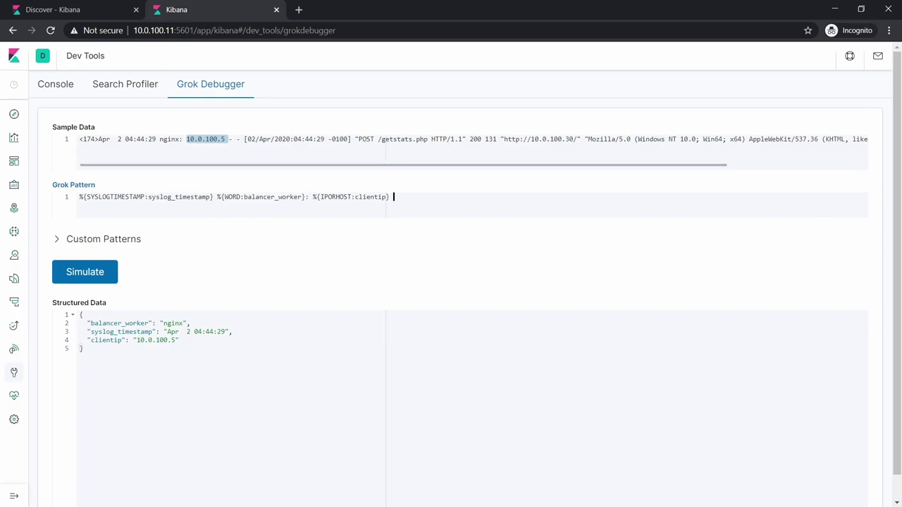
text(\- -)
- Add two escaped dashes and %{DATA:UNWANTED} to the pattern and simulate, showing an empty UNWANTED field
key(BackSpace)
text(\-)
double_click(476, 139)
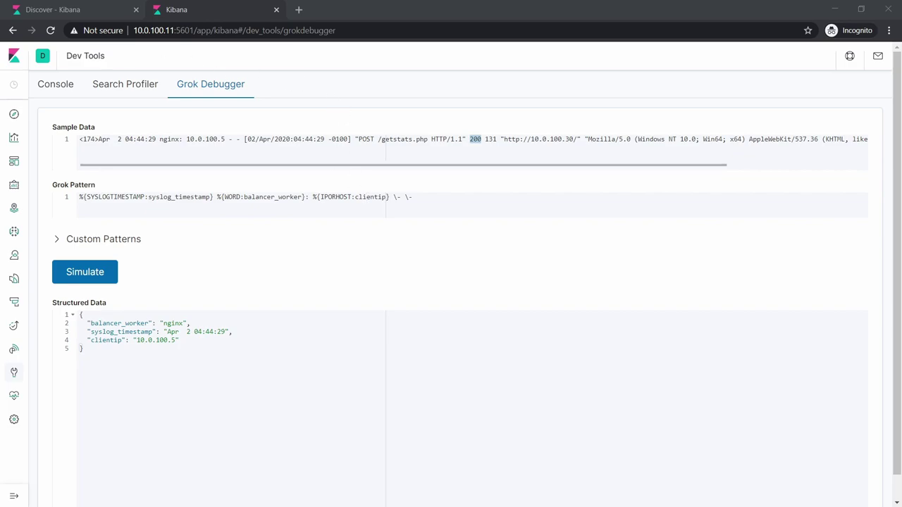
drag(244, 139, 358, 139)
drag(157, 139, 133, 138)
click(417, 196)
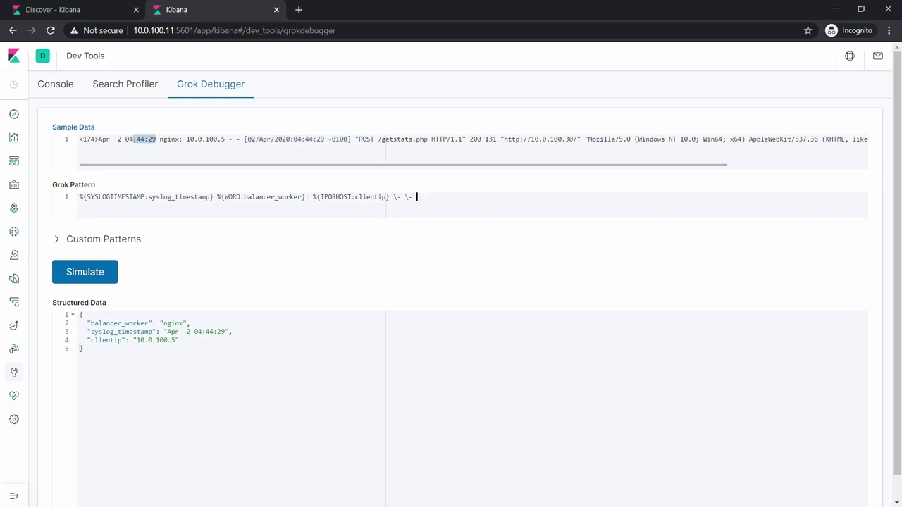
text(%{DATA:UNWANTED})
click(92, 276)
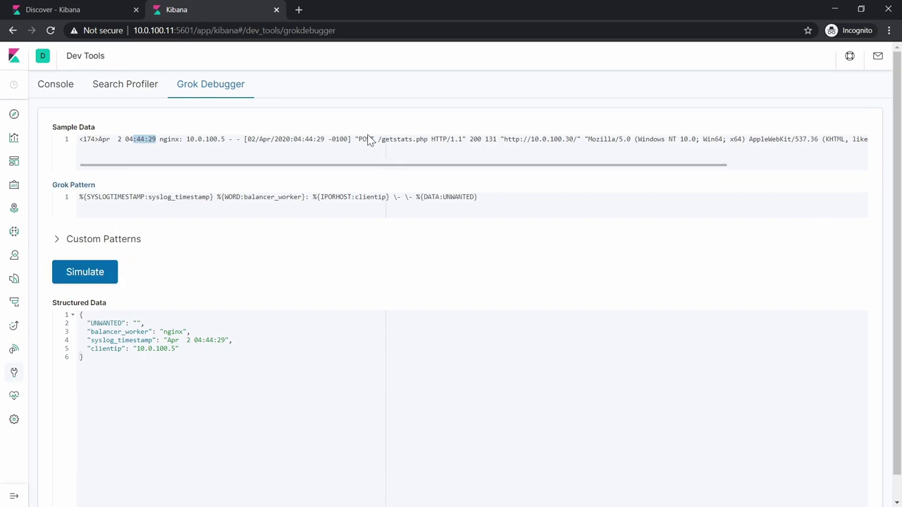
- Begin the quoted request section of the pattern with an escaped quote
click(486, 199)
text(\"")
key(Left)
text(')
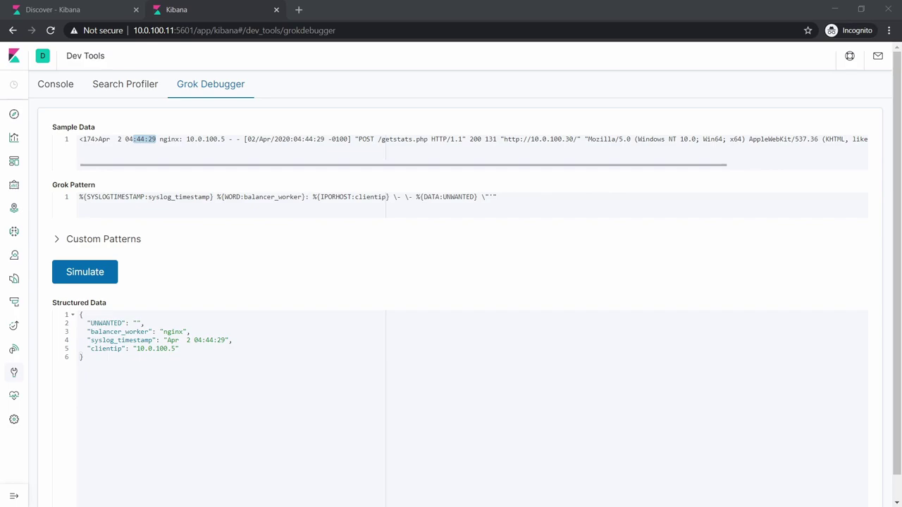
- Insert the quoted %{WORD:Method} %{DATA:request} HTTP/%{NUMBER:httpversion} part and simulate, yielding POST, /getstats.php and 1.1
click(670, 228)
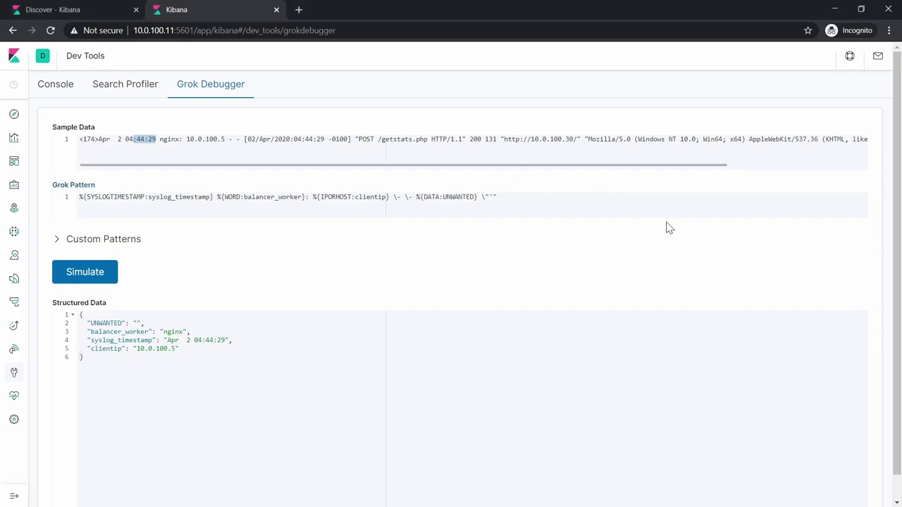
key(Left)
text(%{WORD:Method} %{DATA:request} HTTP/%{NUMBER:httpversion})
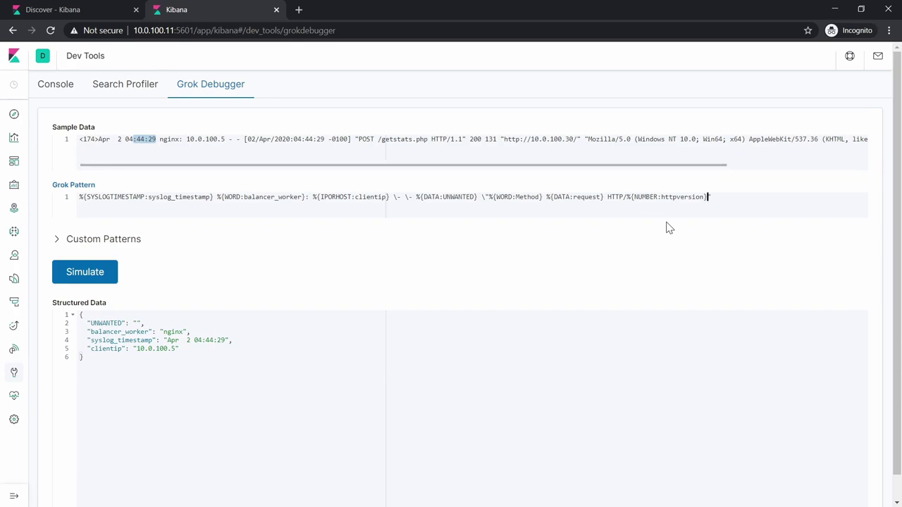
text(\)
drag(481, 197, 715, 197)
click(714, 196)
click(109, 285)
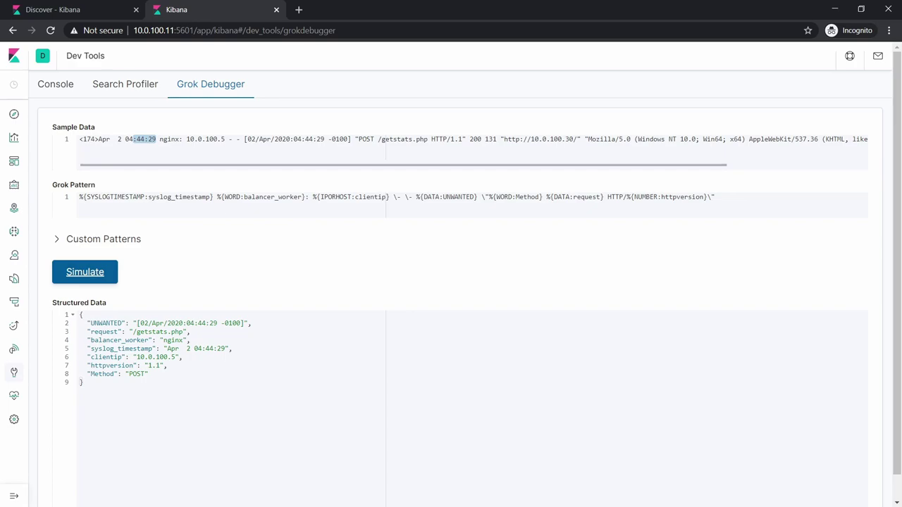
click(715, 197)
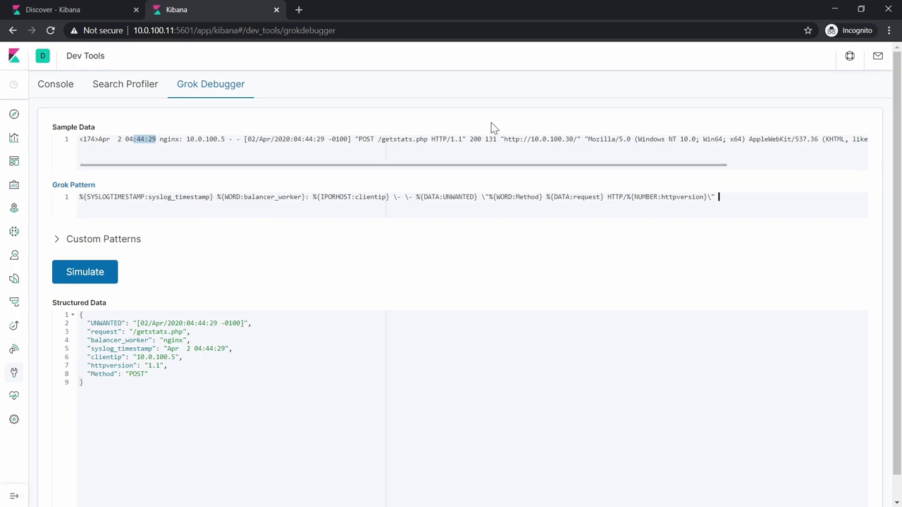
- Append %{NUMBER:response} %{NUMBER:Response_size} and a quoted %{DATA:url} field to the pattern
text(%{NUMBER:response} %{NUMBER:Response_size})
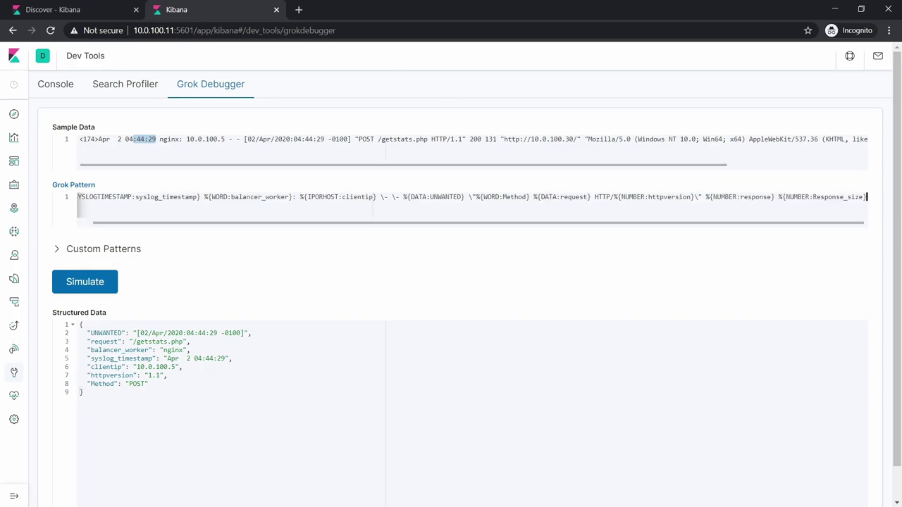
click(93, 286)
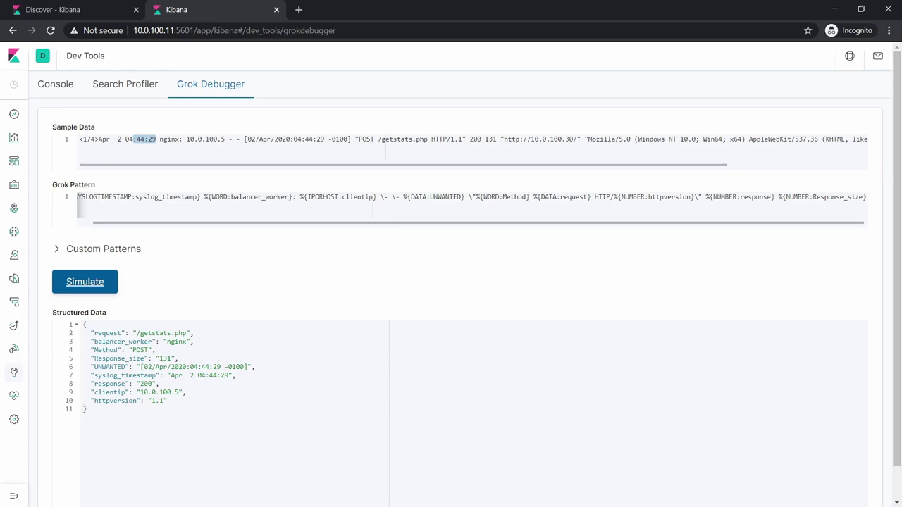
click(363, 210)
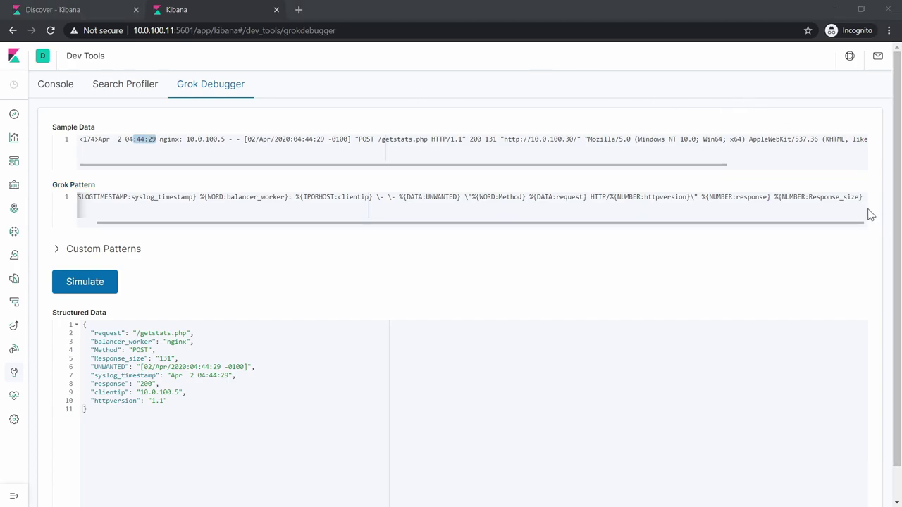
text(\"%{DATA:referrer}\")
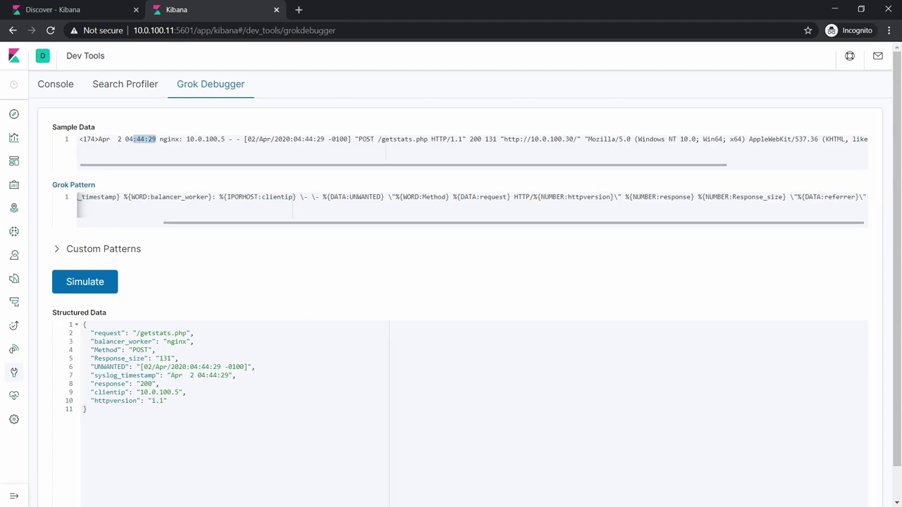
key(Left)
key(Left)
key(Left)
key(ctrl+shift+Left)
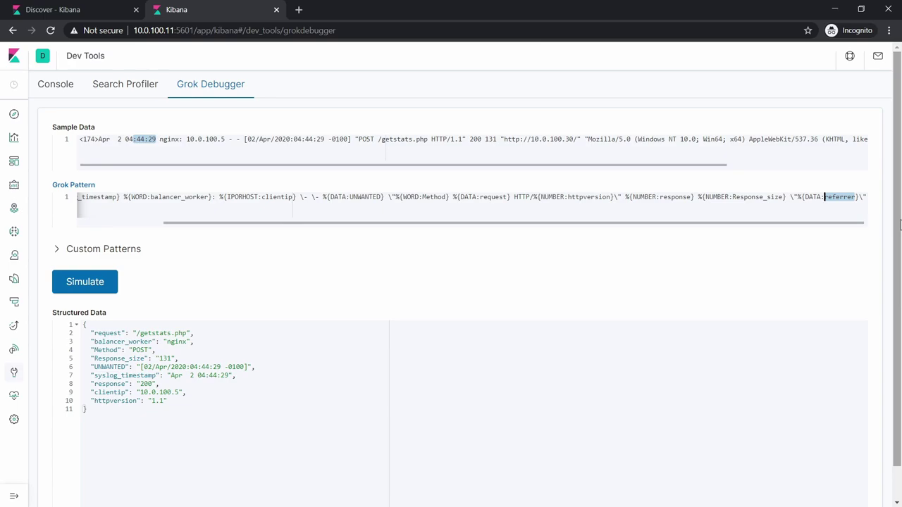
text(ur)
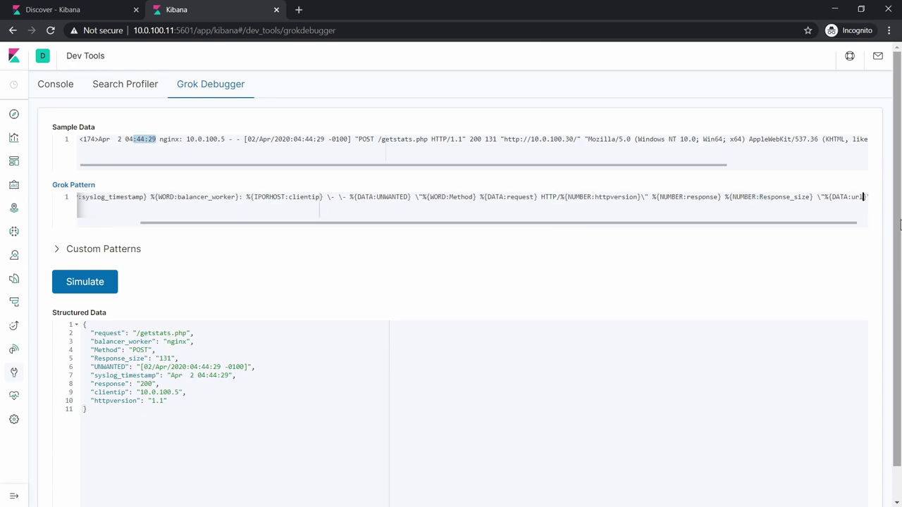
text(l}\")
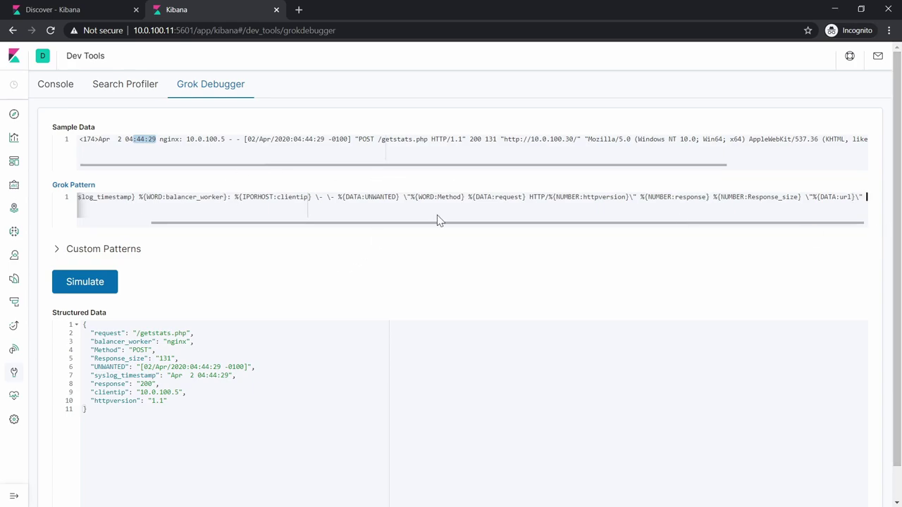
drag(685, 165, 824, 164)
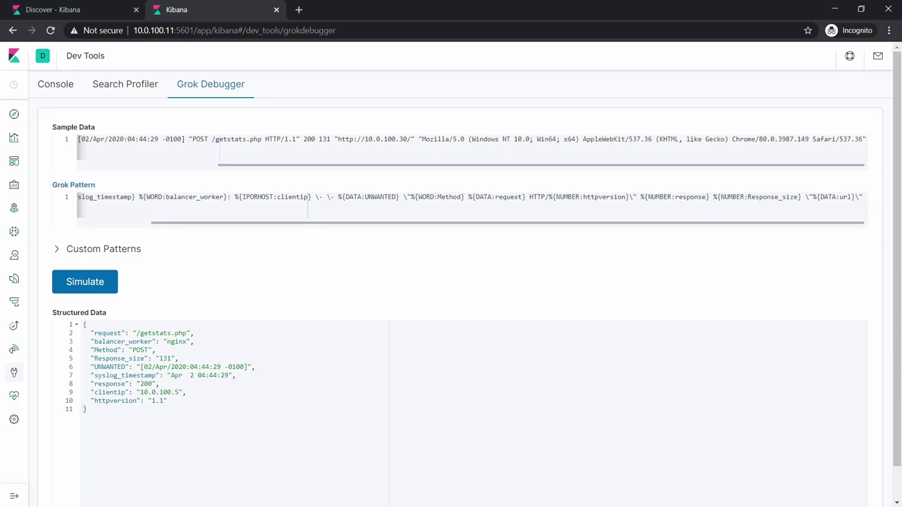
- Duplicate the quoted url field, rename the copy to agent, and simulate
drag(805, 196, 863, 197)
key(ctrl+c)
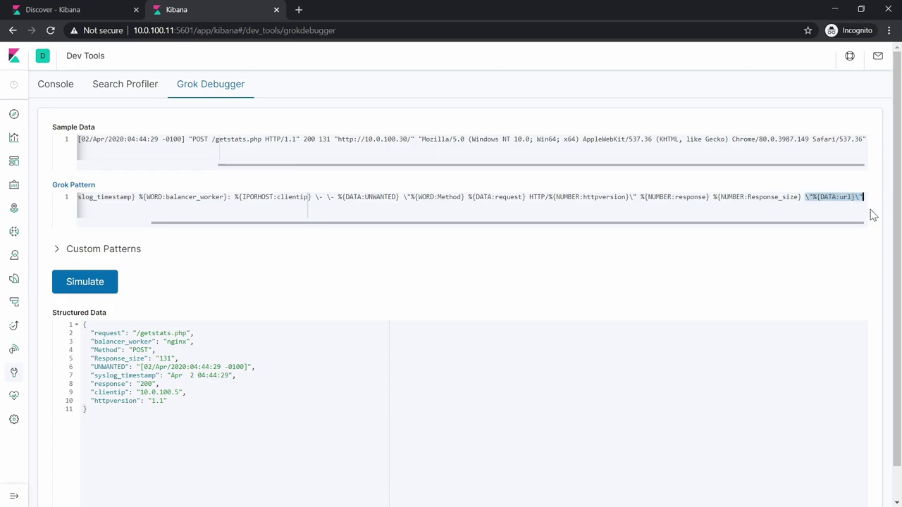
key(End)
key(ctrl+v)
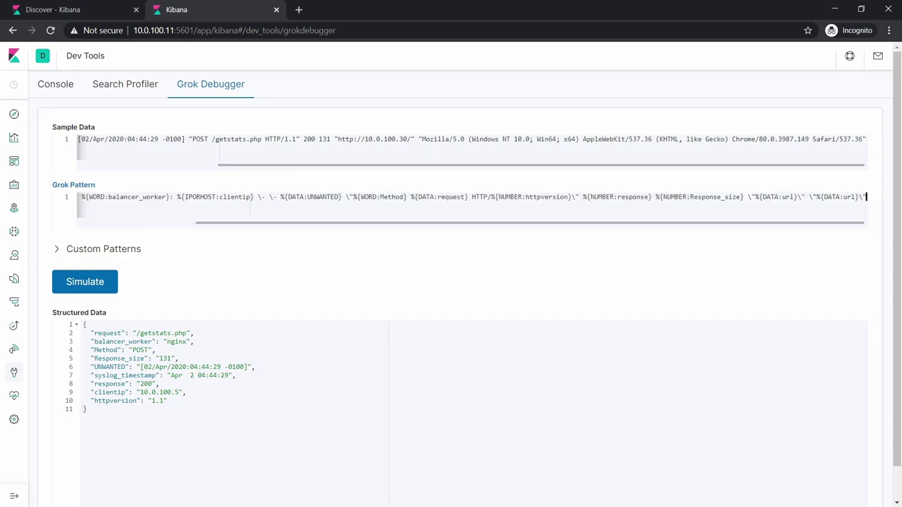
double_click(847, 196)
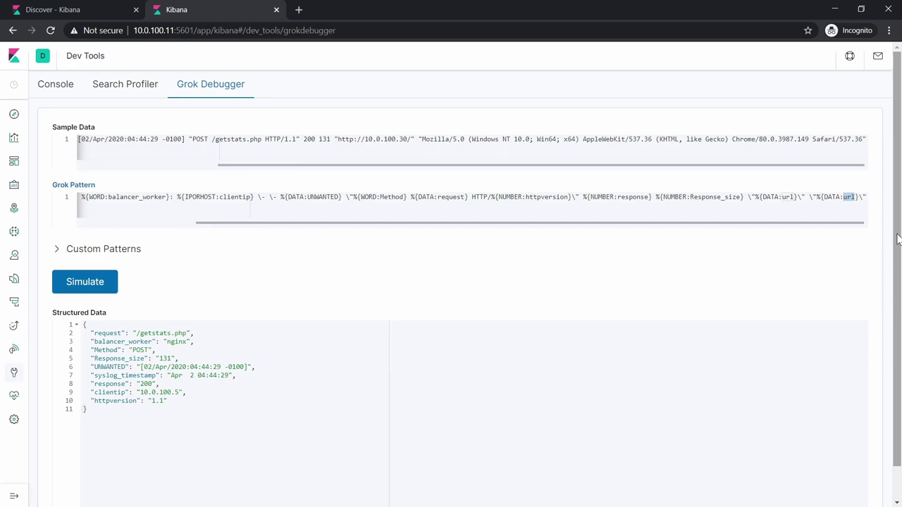
text(agent)
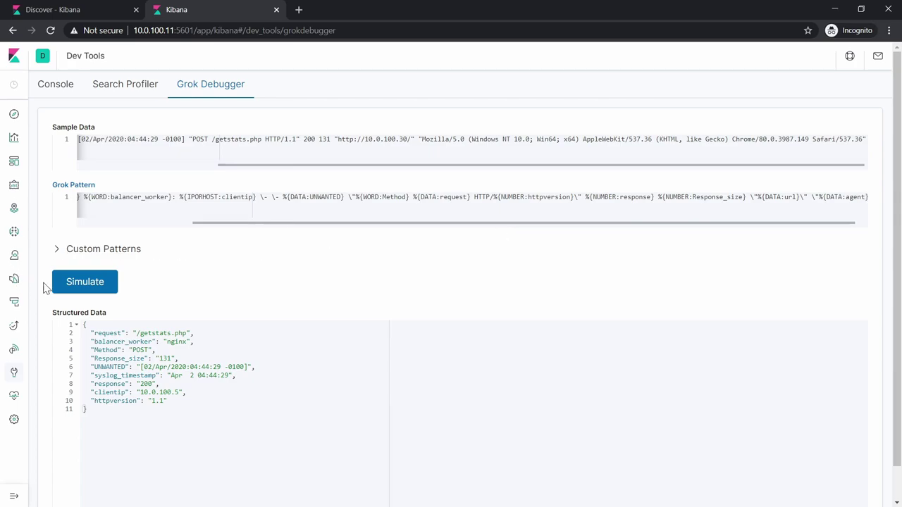
click(77, 285)
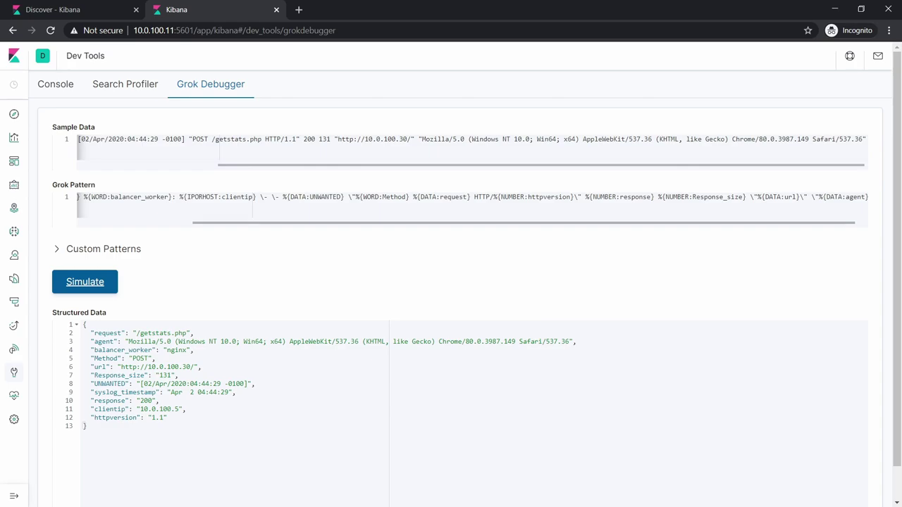
- Rename the url field to referrer, re-simulate, and select the entire pattern
double_click(790, 196)
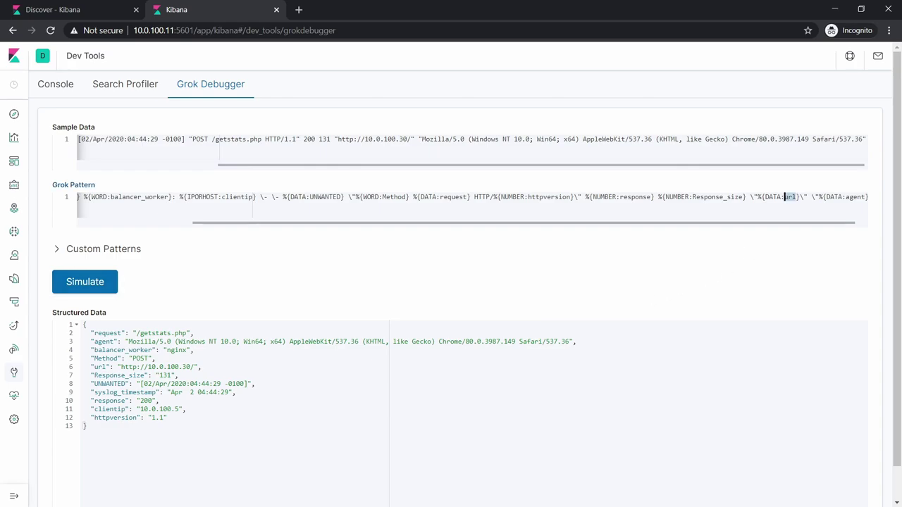
text(referrer)
click(75, 281)
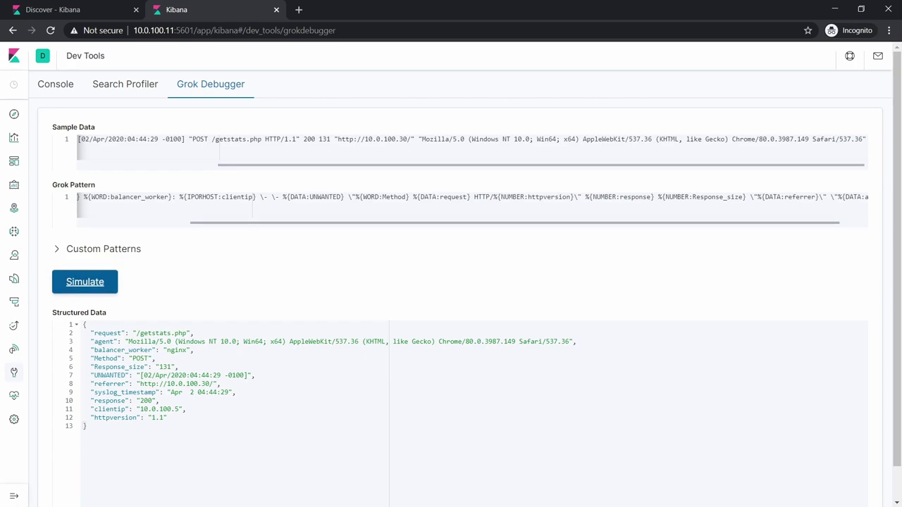
click(865, 197)
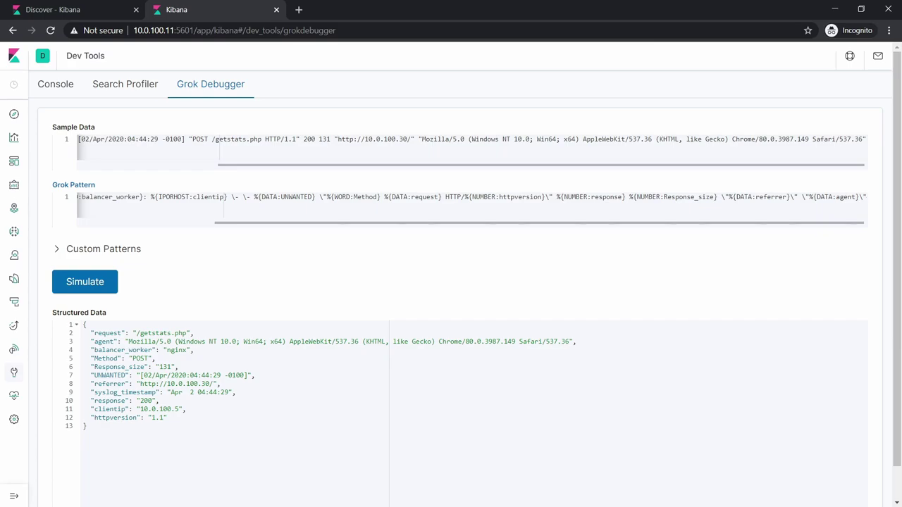
key(ctrl+a)
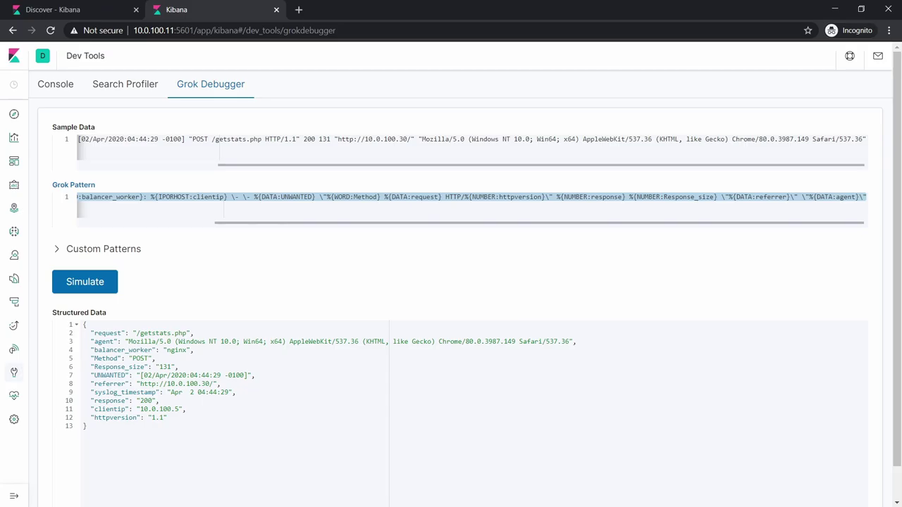
key(alt+Tab)
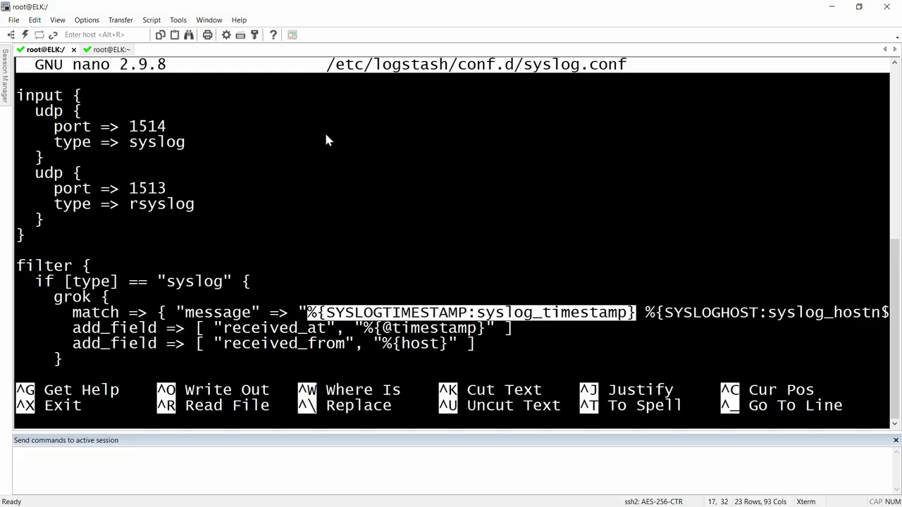
- Duplicate the grok block inside the syslog filter of syslog.conf
click(344, 218)
key(Up)
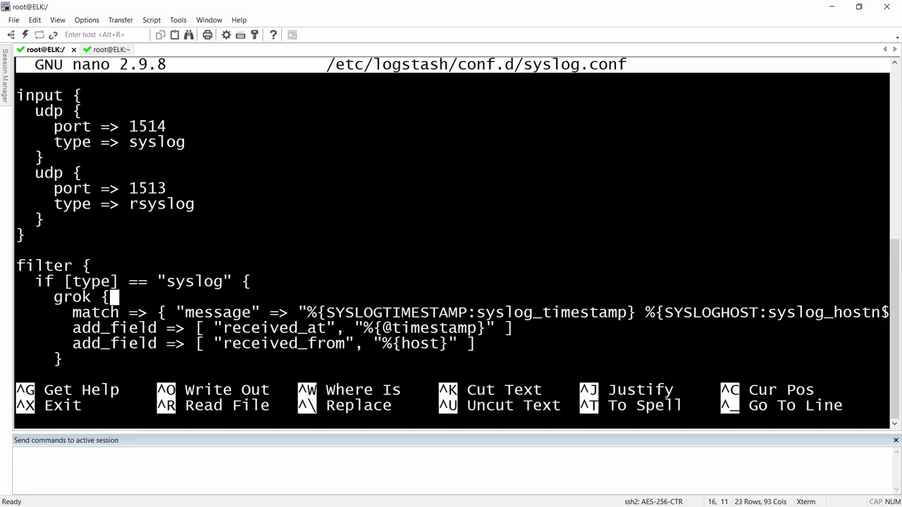
key(Up)
key(End)
key(Return)
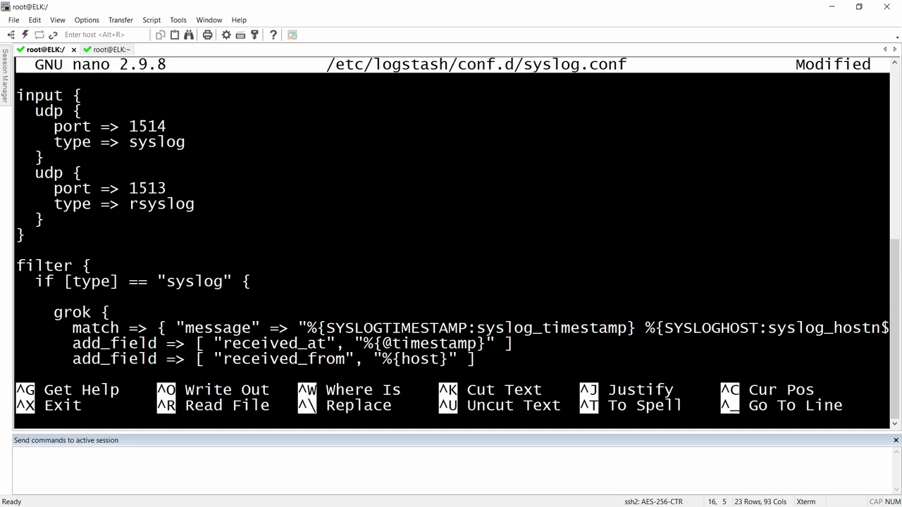
drag(54, 315, 479, 359)
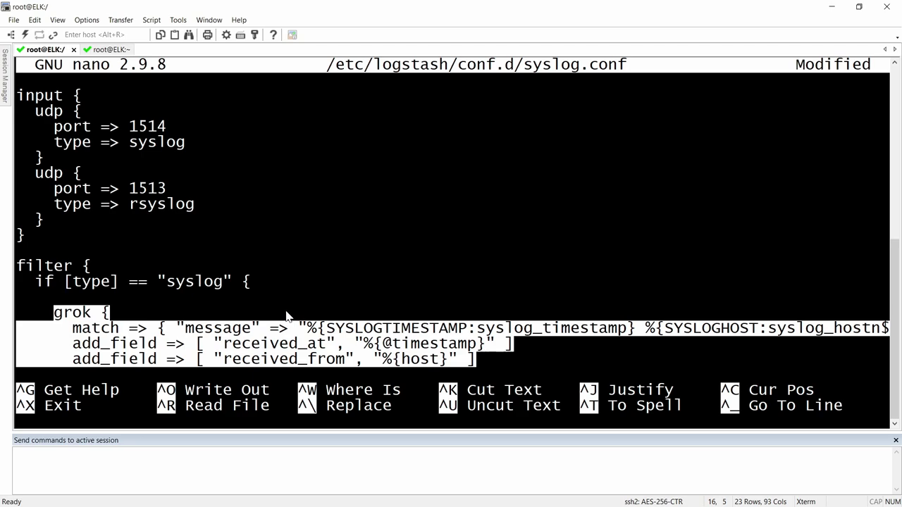
key(Down)
key(Down)
key(Down)
key(Down)
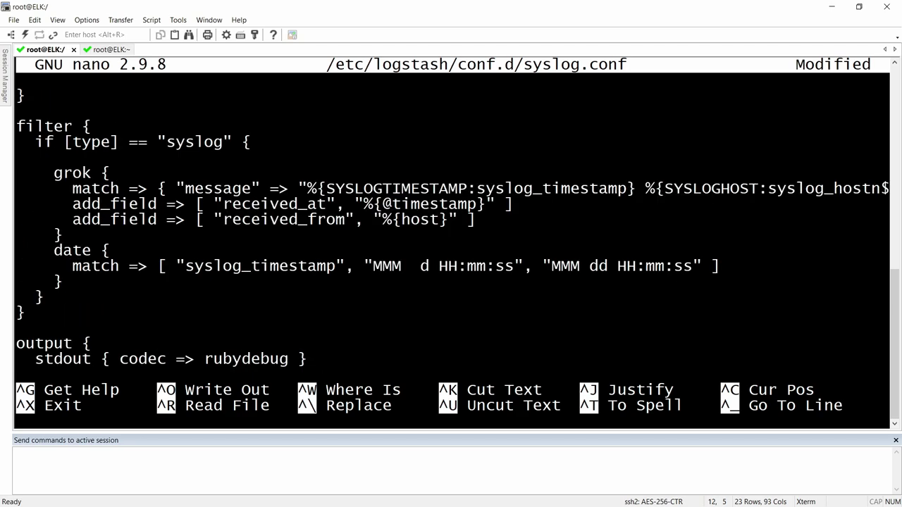
drag(56, 176, 112, 243)
click(74, 166)
key(Up)
key(Up)
key(Up)
key(Up)
key(Up)
right_click(87, 152)
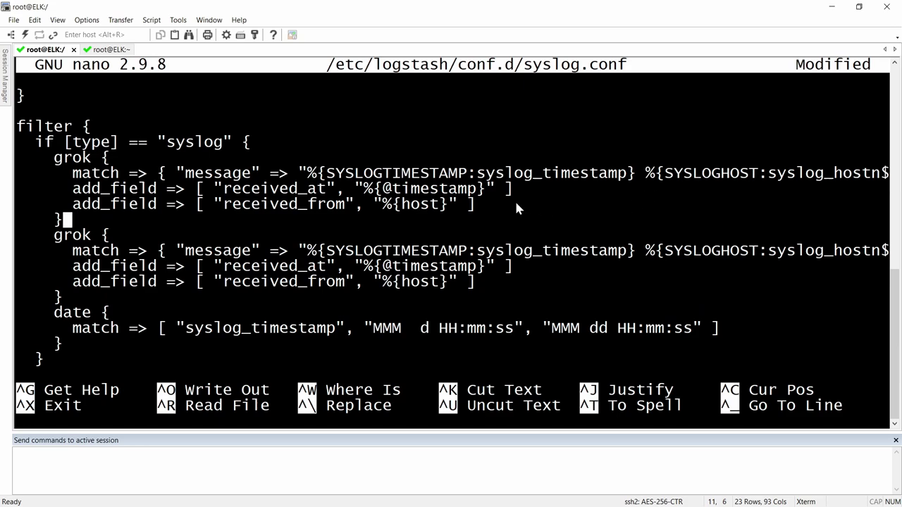
- Erase the first grok block's match pattern back to its opening quote
key(Up)
key(Up)
key(Up)
key(Down)
key(Up)
key(Right)
key(Right)
key(Right)
key(Right)
key(Right)
key(Right)
key(Right)
key(Right)
key(Right)
key(Right)
key(Right)
key(Right)
key(Right)
key(Right)
key(Right)
key(Right)
key(Right)
key(Right)
key(Right)
key(Right)
key(Delete)
key(Delete)
key(Delete)
key(Delete)
key(Delete)
key(Delete)
key(Delete)
key(Delete)
key(Delete)
key(Delete)
key(Delete)
key(Delete)
key(Delete)
key(Delete)
key(Delete)
key(Delete)
key(Delete)
key(Delete)
key(Delete)
key(Delete)
key(Delete)
key(Delete)
key(Delete)
key(Delete)
key(Delete)
key(Delete)
key(Delete)
key(Delete)
key(Delete)
key(Delete)
key(Delete)
key(Delete)
key(Delete)
key(Delete)
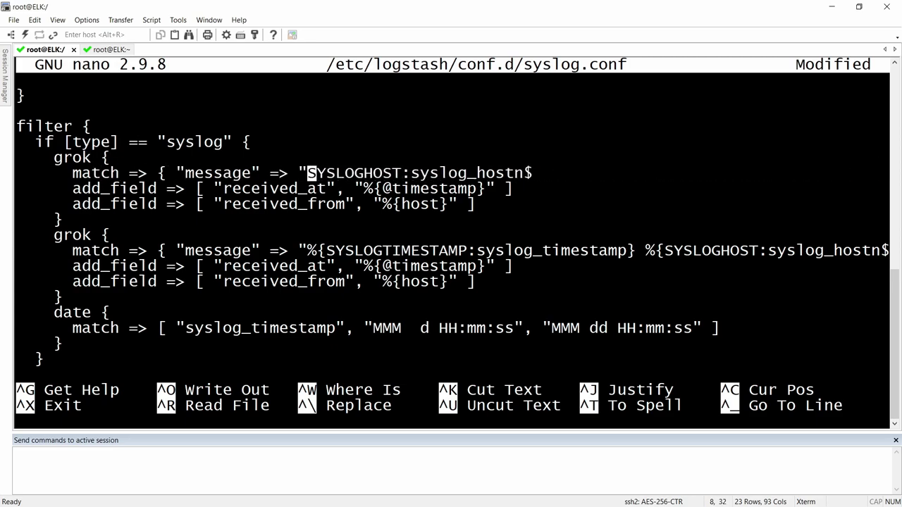
key(Delete)
key(Delete)
key(Delete)
key(Delete)
key(Delete)
key(Delete)
key(Delete)
key(Delete)
key(Delete)
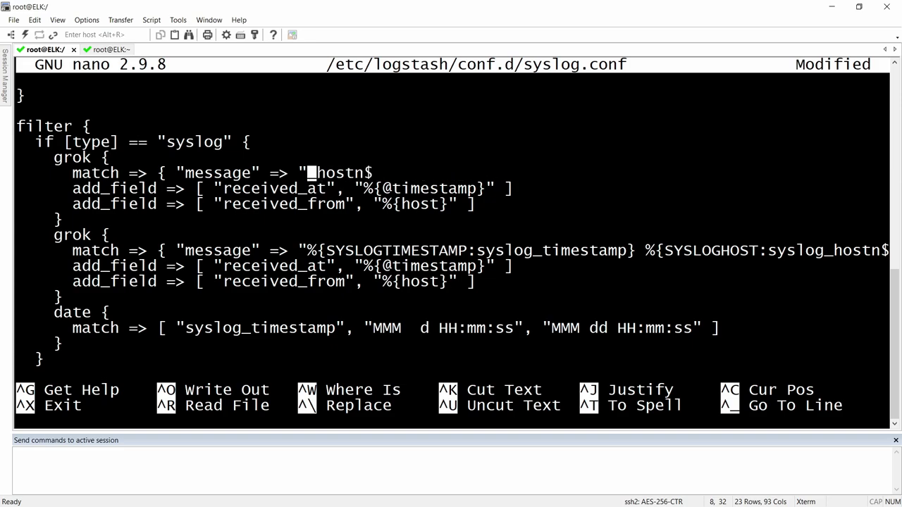
key(Delete)
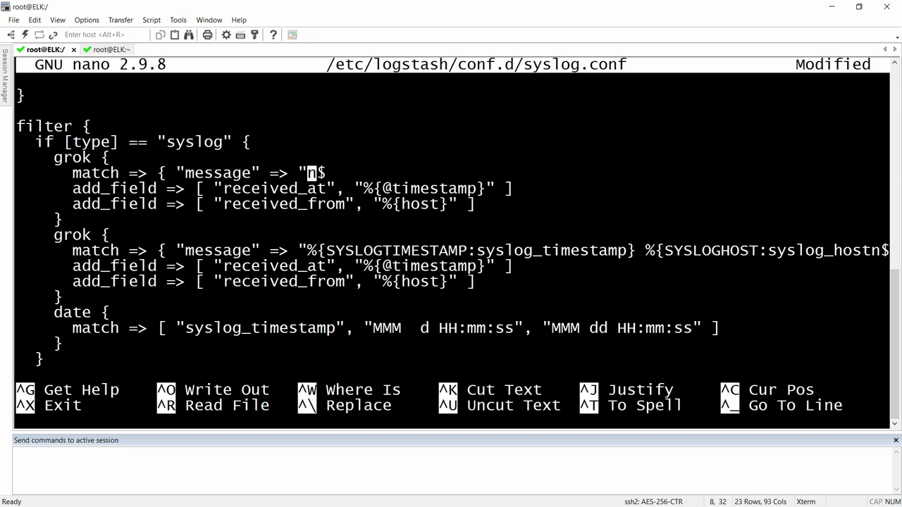
key(Delete)
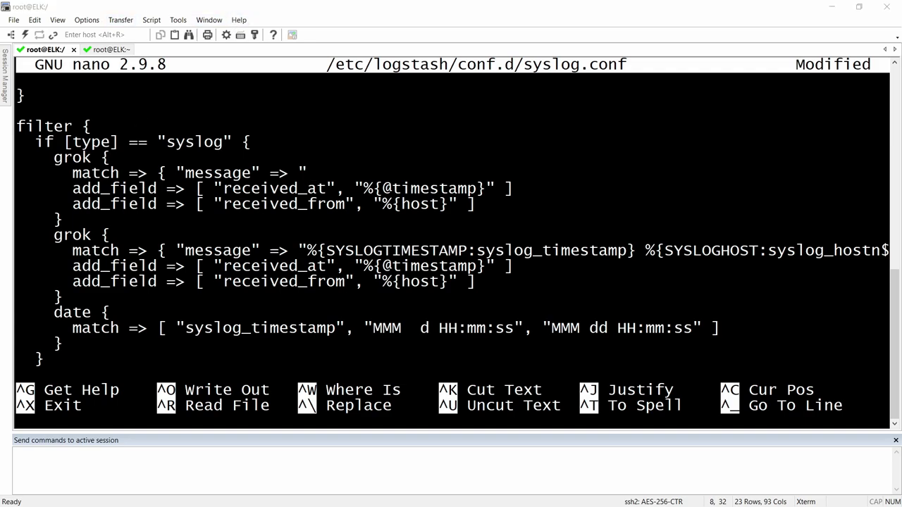
- Select the complete grok pattern in Kibana's Grok Debugger for use in syslog.conf
key(alt+Tab)
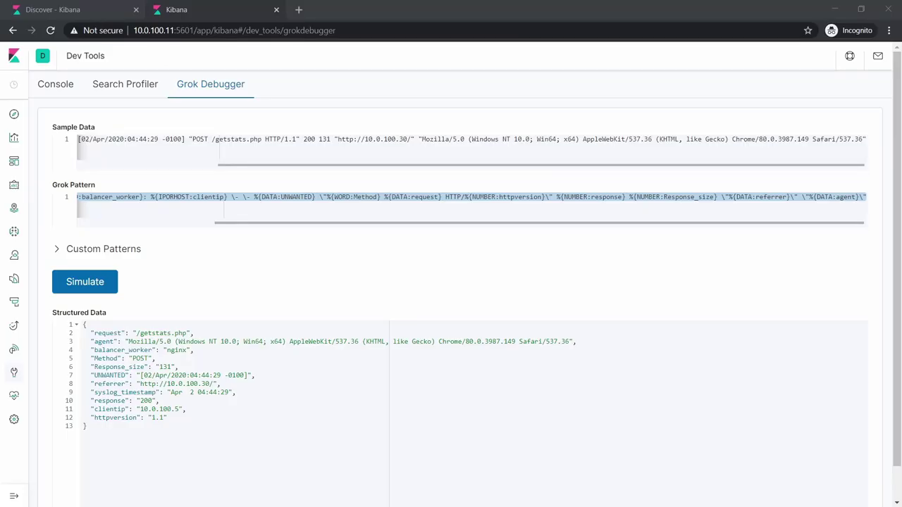
click(227, 197)
key(ctrl+a)
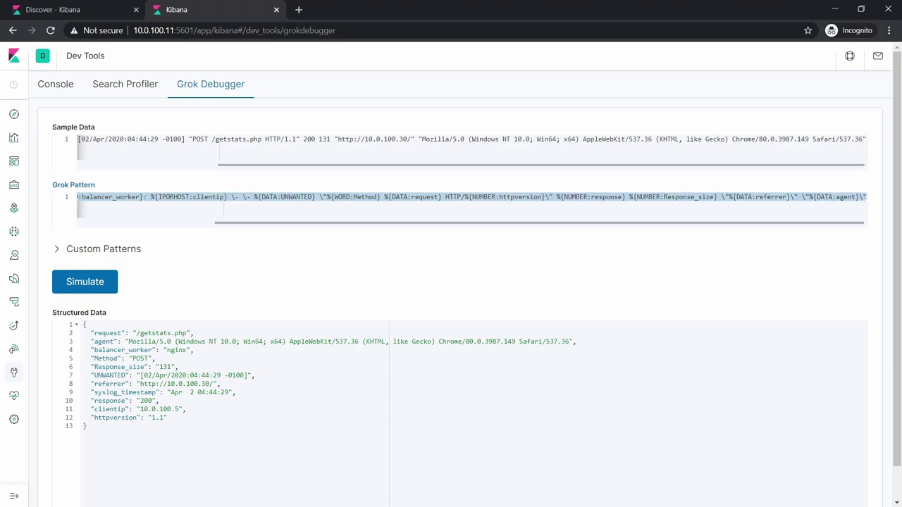
key(alt+Tab)
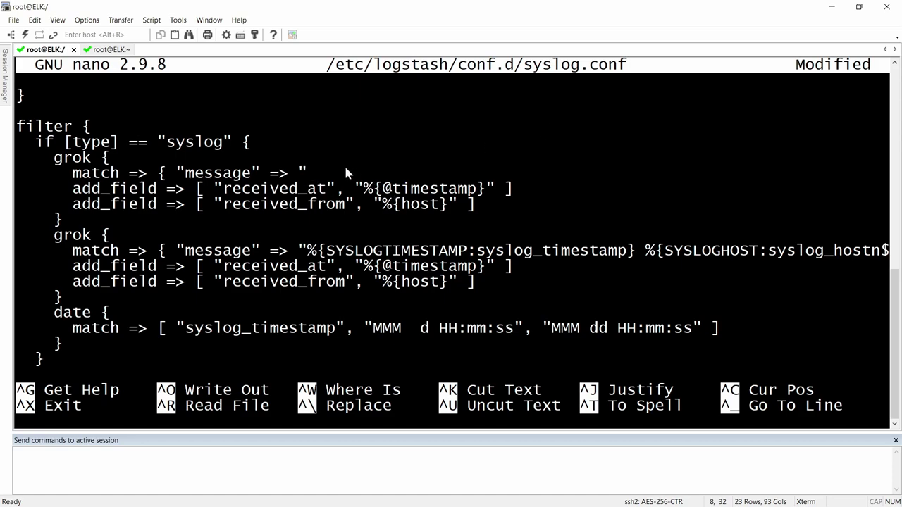
- Paste the nginx grok pattern into the first match line, close it with a quote and brace, and review the line
right_click(344, 164)
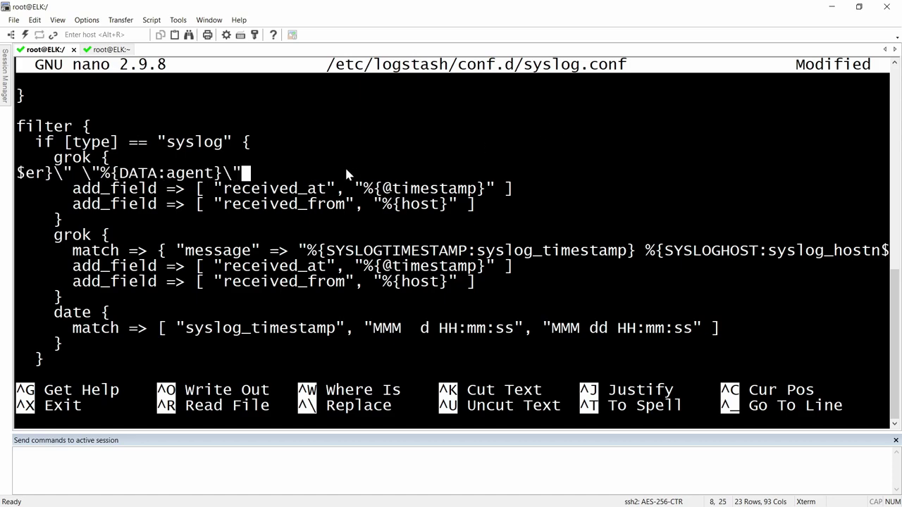
text(" })
key(Home)
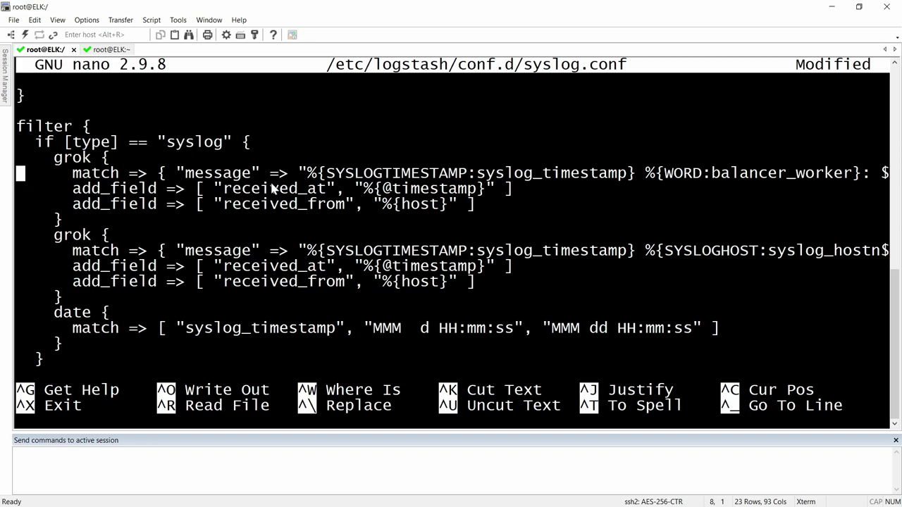
key(End)
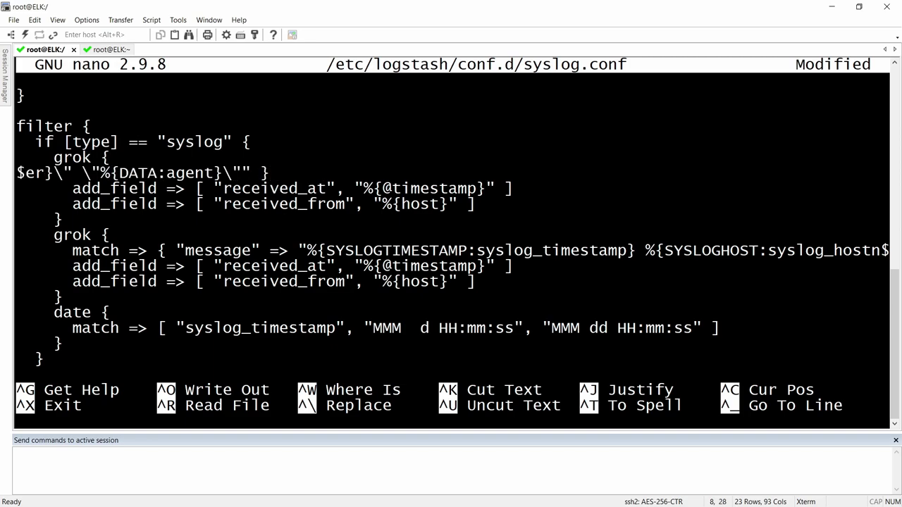
key(Home)
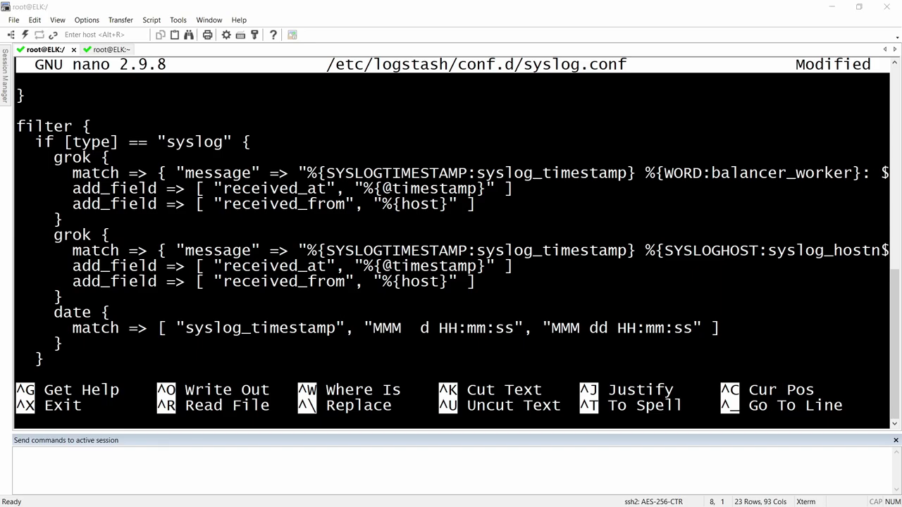
key(alt+Tab)
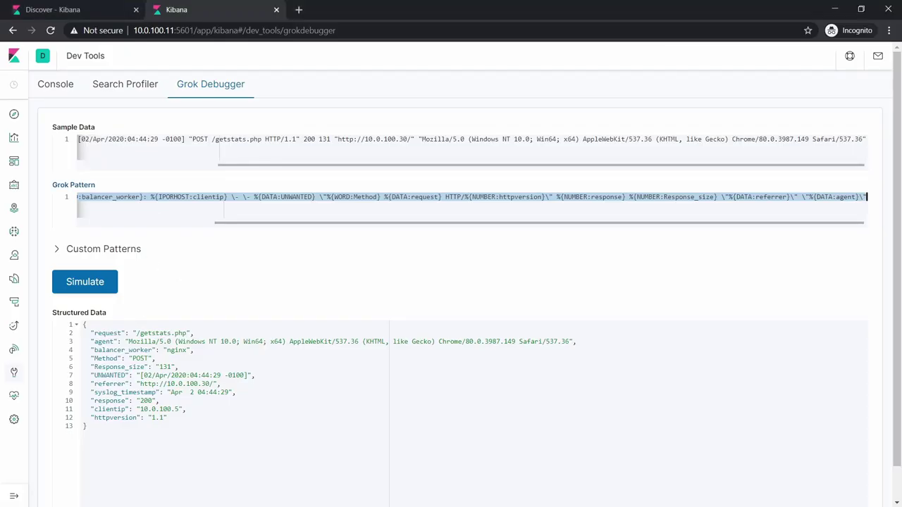
- Copy the UNWANTED field name and add remove_field => [ "UNWANTED" ] after the received_from line in nano
double_click(110, 375)
key(alt+Tab)
key(Down)
key(Down)
key(Down)
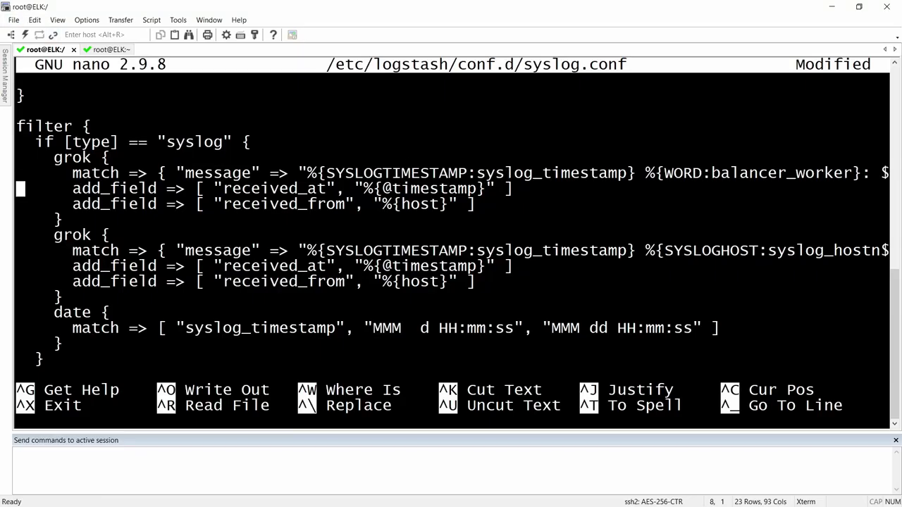
key(Up)
key(End)
key(Return)
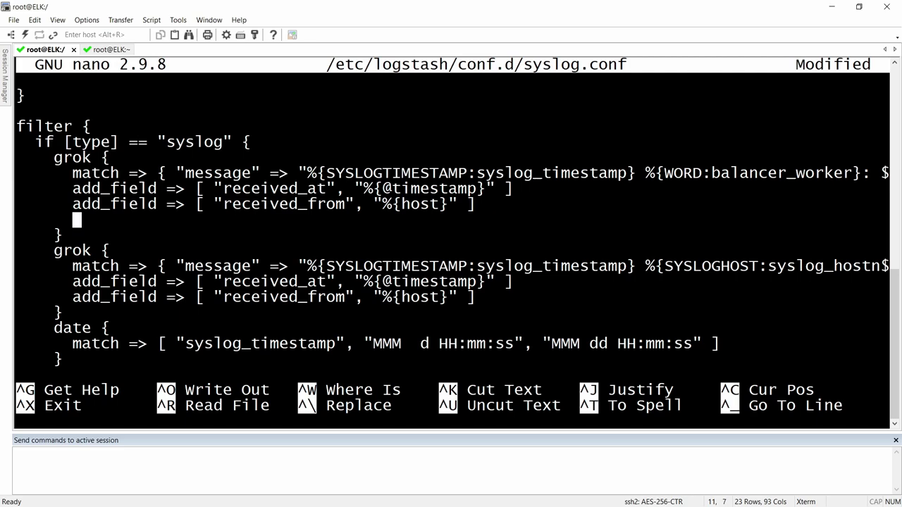
text(rem)
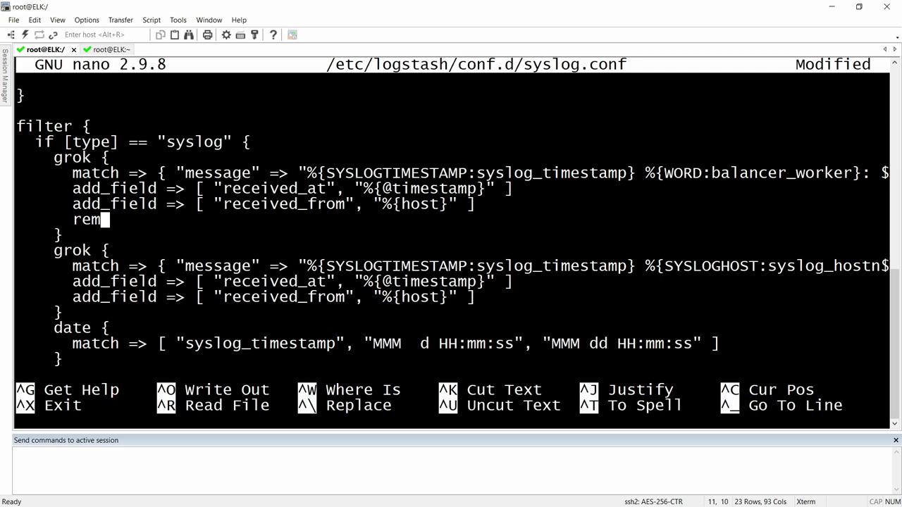
text(ove_field )
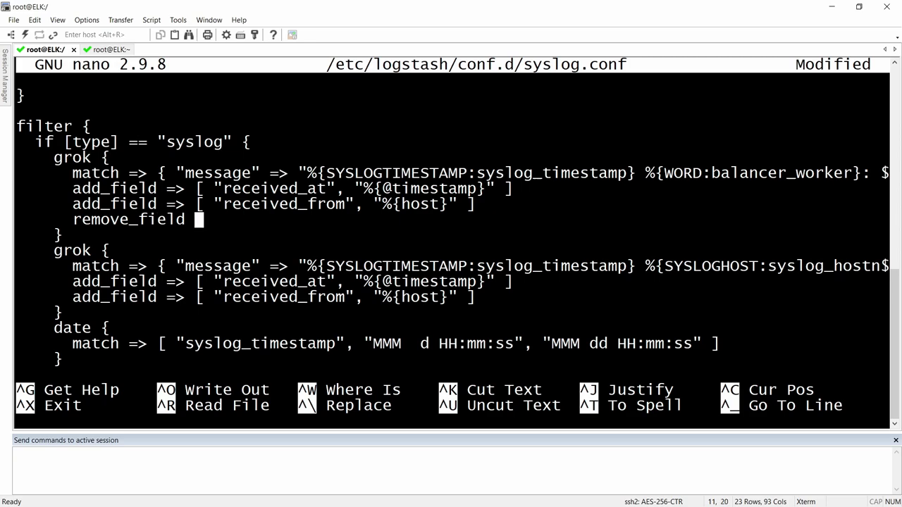
text(=> [  ])
key(Left)
text("")
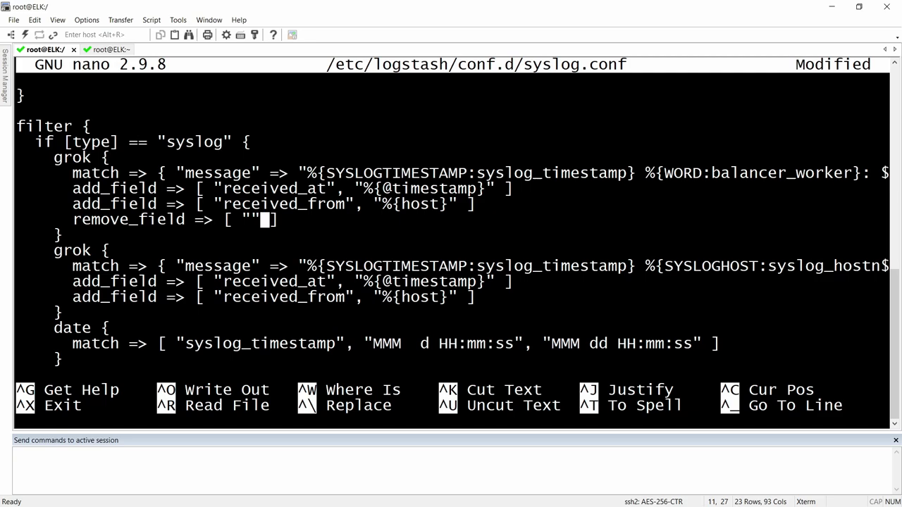
key(Left)
text(UNWANTE)
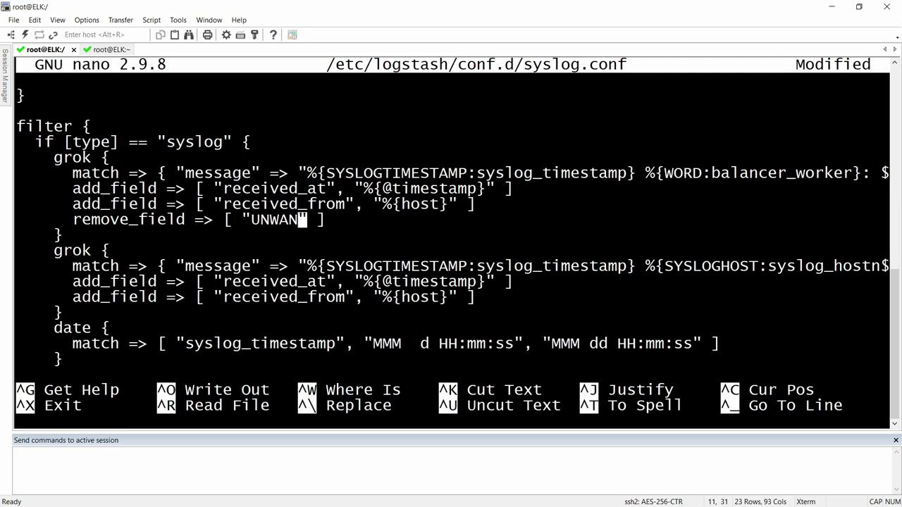
text(D)
key(Down)
key(Down)
key(Down)
key(Right)
key(Right)
key(Right)
key(Right)
key(Right)
key(Right)
key(Right)
key(Right)
key(Right)
key(Right)
key(Right)
key(Right)
key(Right)
key(Right)
key(Right)
key(Right)
key(Right)
key(Right)
key(Right)
key(Right)
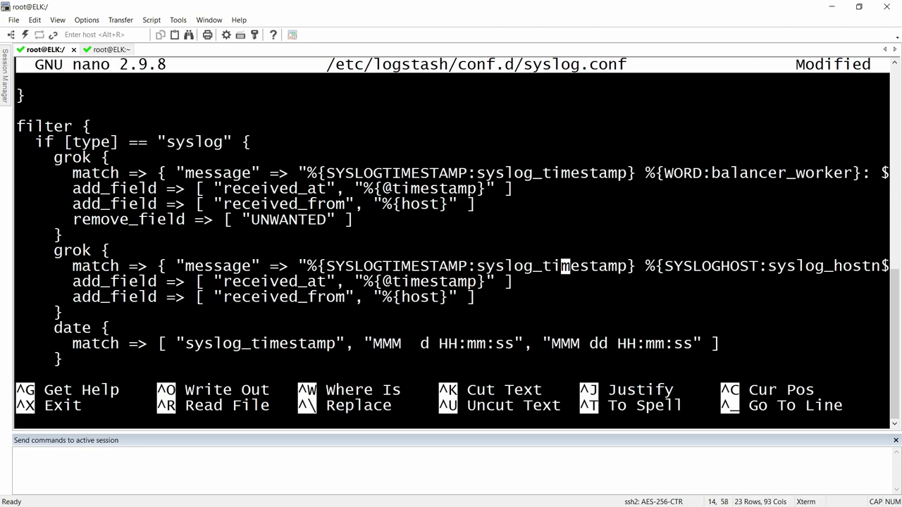
key(Right)
key(Right)
key(Delete)
key(Delete)
key(Delete)
key(Delete)
key(Delete)
key(Delete)
key(Delete)
key(Delete)
key(Delete)
key(Delete)
key(Delete)
key(Delete)
key(Delete)
key(Delete)
key(Delete)
key(Delete)
key(Delete)
key(Delete)
key(Delete)
key(Delete)
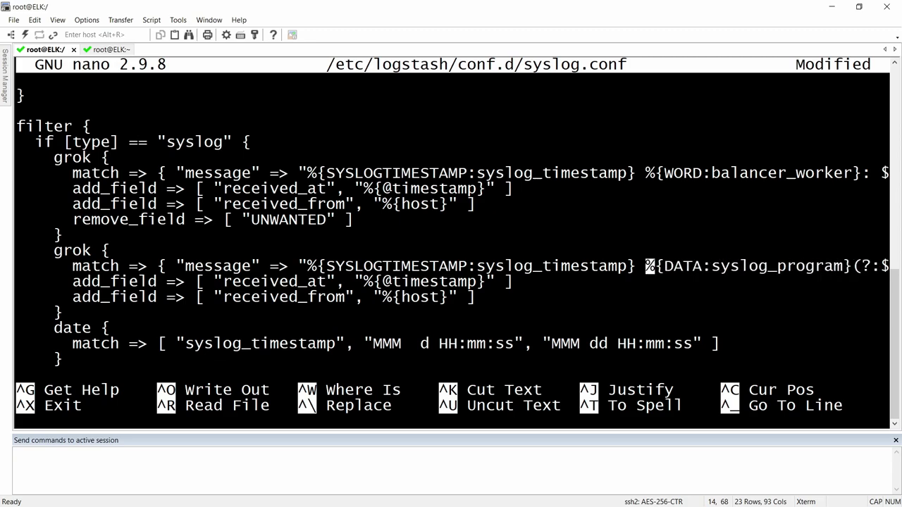
key(Delete)
key(Delete)
key(Delete)
key(Delete)
key(Delete)
key(Delete)
key(Delete)
key(Delete)
key(Delete)
key(Delete)
key(Delete)
key(Delete)
key(Delete)
key(Delete)
key(Delete)
key(Delete)
key(Delete)
key(Delete)
key(Delete)
key(Delete)
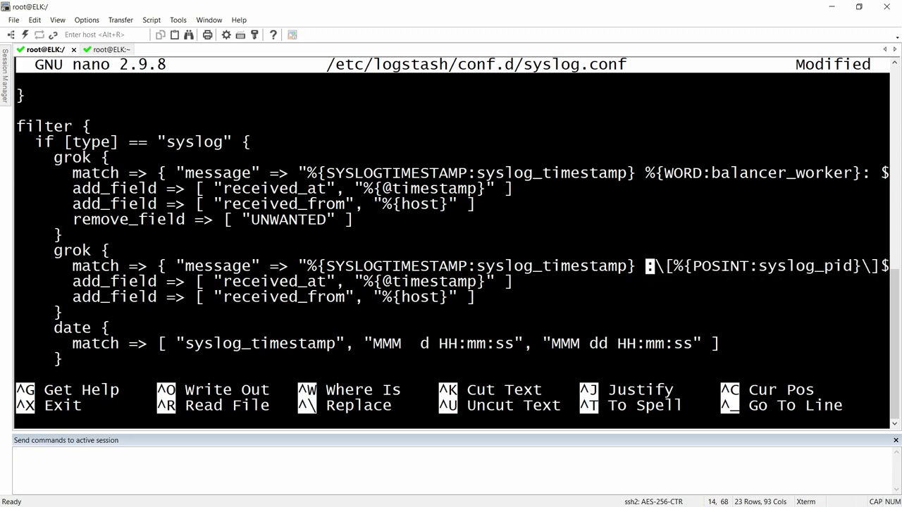
key(Delete)
key(Delete)
key(Delete)
key(Delete)
key(Delete)
key(Delete)
key(Delete)
key(Delete)
key(Delete)
key(Delete)
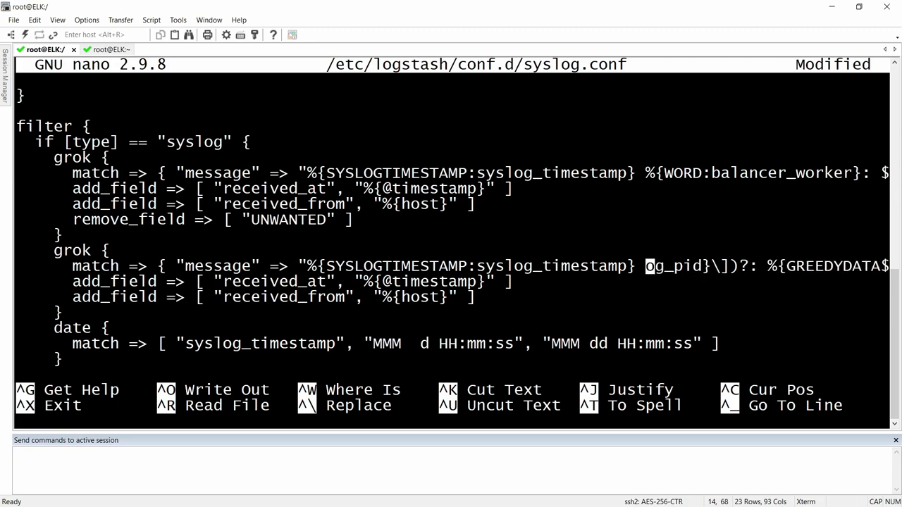
key(Delete)
key(Delete)
key(Delete)
key(Delete)
key(Delete)
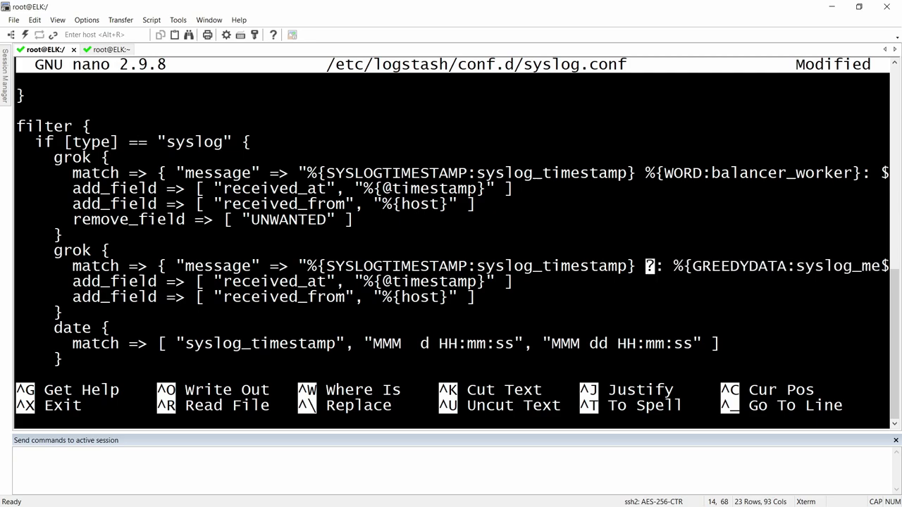
key(Delete)
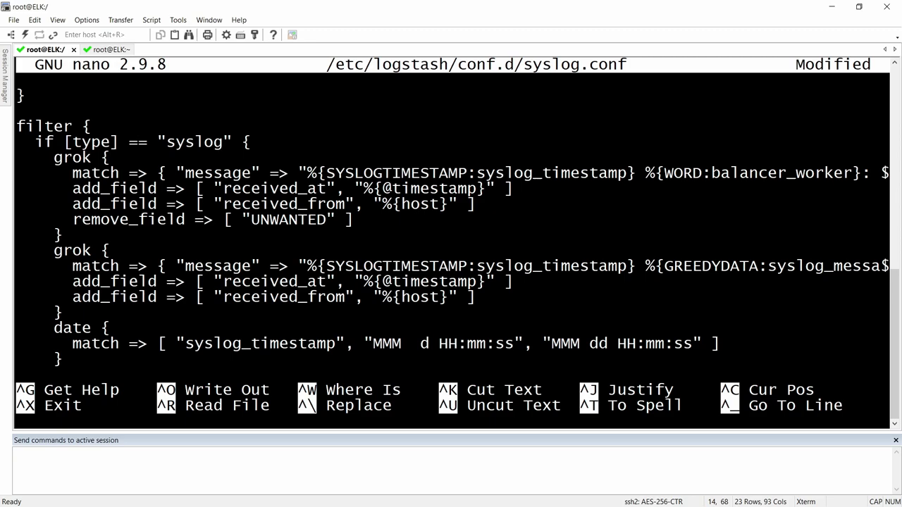
key(Right)
key(Right)
key(Right)
key(Right)
key(Right)
key(Right)
key(Right)
key(Right)
key(Right)
key(Right)
key(Right)
key(Right)
key(Right)
key(Right)
key(Right)
key(Right)
key(Right)
key(Right)
key(Right)
key(Right)
key(Right)
key(Right)
key(Right)
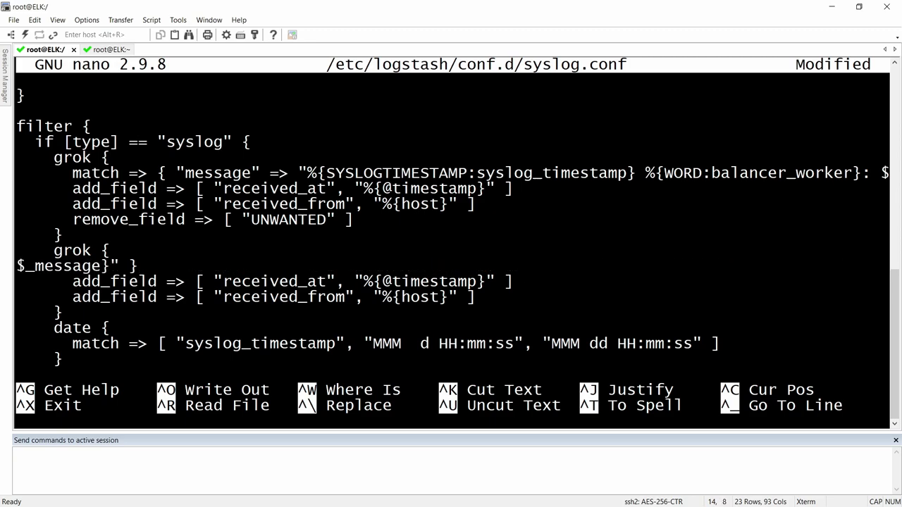
key(Left)
key(Left)
key(Left)
key(Left)
key(Left)
key(Left)
key(Left)
key(Left)
key(Left)
key(Left)
key(Left)
key(Left)
key(Left)
key(Left)
key(Left)
key(Left)
key(Left)
key(Left)
key(Left)
key(Left)
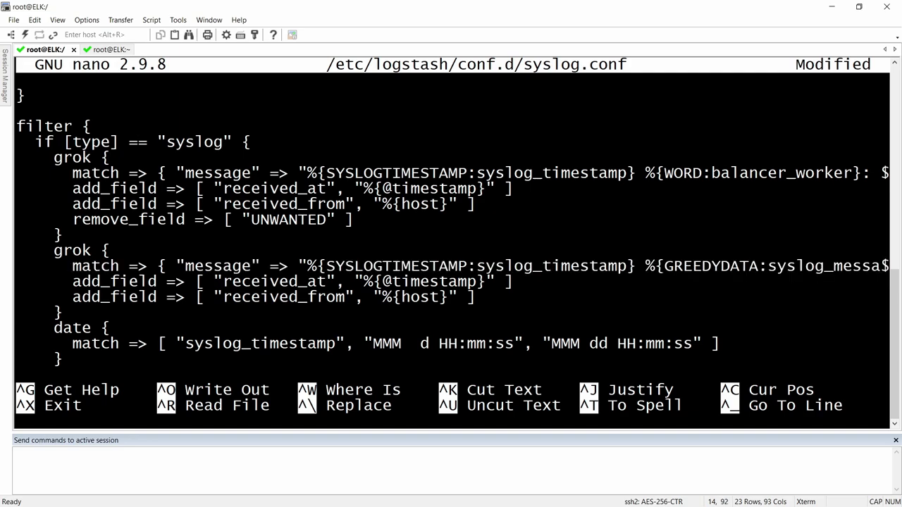
key(Down)
key(Down)
key(Down)
key(Down)
key(Down)
key(Down)
key(Down)
key(Down)
key(Down)
key(Down)
key(Down)
key(Down)
key(Down)
key(Down)
key(Down)
key(Down)
key(Down)
key(Down)
key(Down)
key(Down)
key(Up)
key(Up)
key(Up)
key(Up)
key(Up)
key(Up)
key(Up)
key(Up)
key(Up)
key(Up)
key(Up)
key(Up)
key(Up)
key(Up)
key(Up)
key(Up)
key(Up)
key(Up)
key(Up)
key(Up)
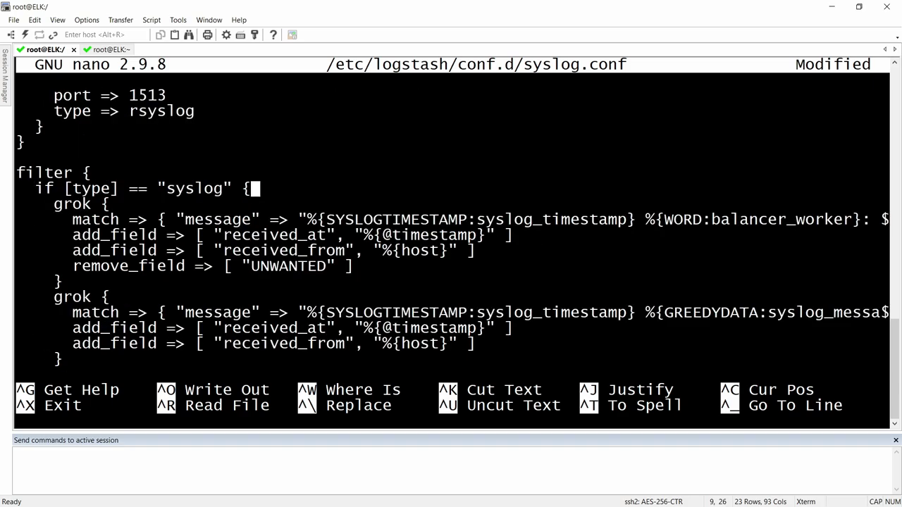
- Save syslog.conf in nano and exit to the shell
key(Down)
key(ctrl+o)
key(Return)
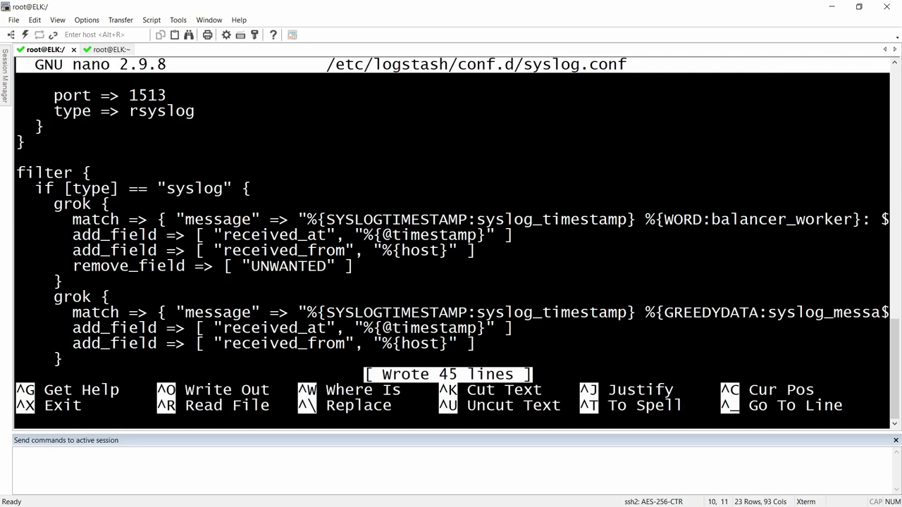
key(ctrl+x)
- Enter the command systemctl restart logstash.service at the prompt
text(r)
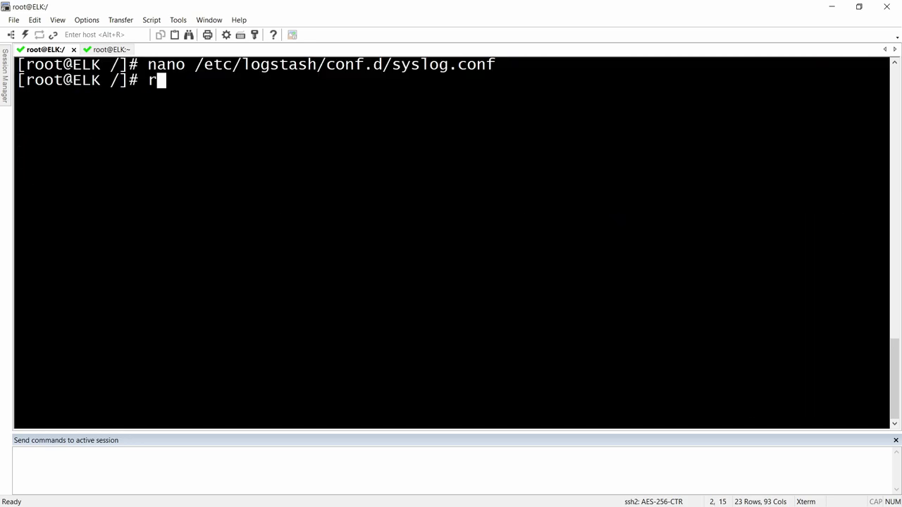
text(estart)
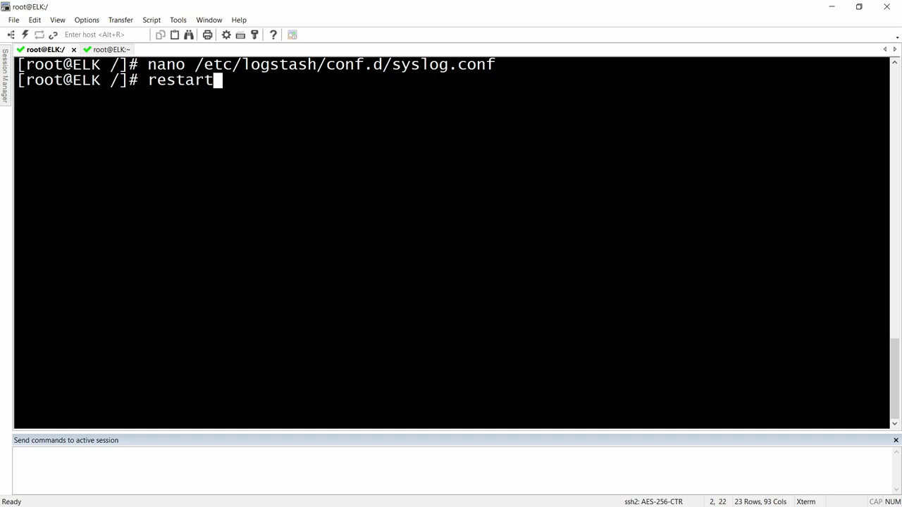
text( logst)
key(Tab)
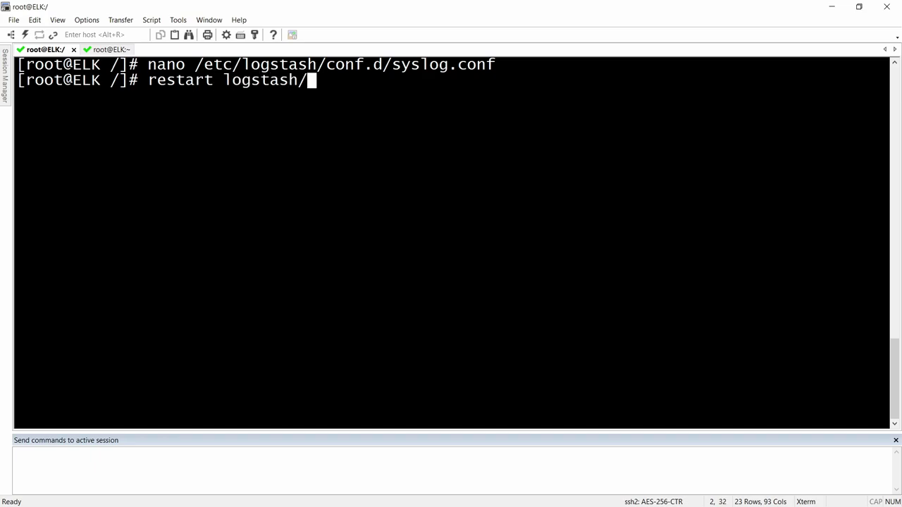
key(BackSpace)
key(BackSpace)
key(BackSpace)
key(BackSpace)
key(BackSpace)
key(BackSpace)
key(BackSpace)
key(BackSpace)
key(BackSpace)
key(BackSpace)
key(BackSpace)
key(BackSpace)
key(BackSpace)
key(BackSpace)
key(BackSpace)
key(BackSpace)
key(BackSpace)
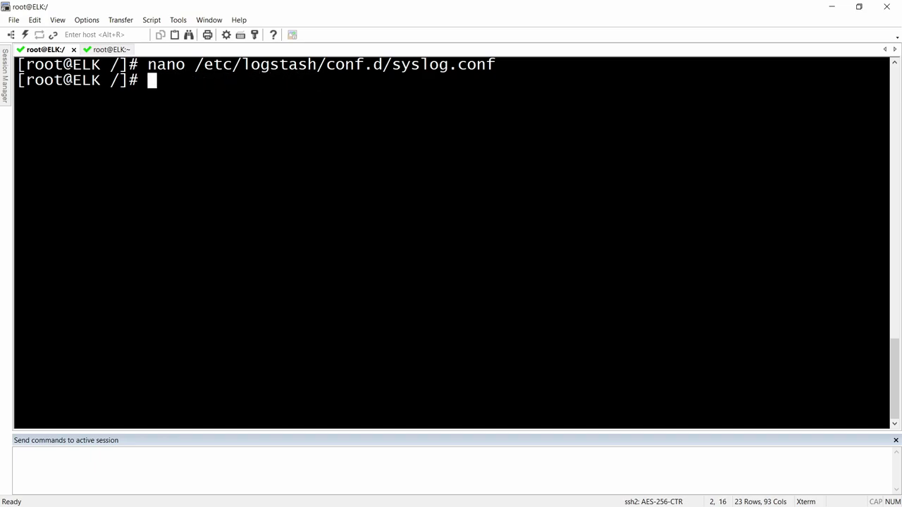
text(systemctl re)
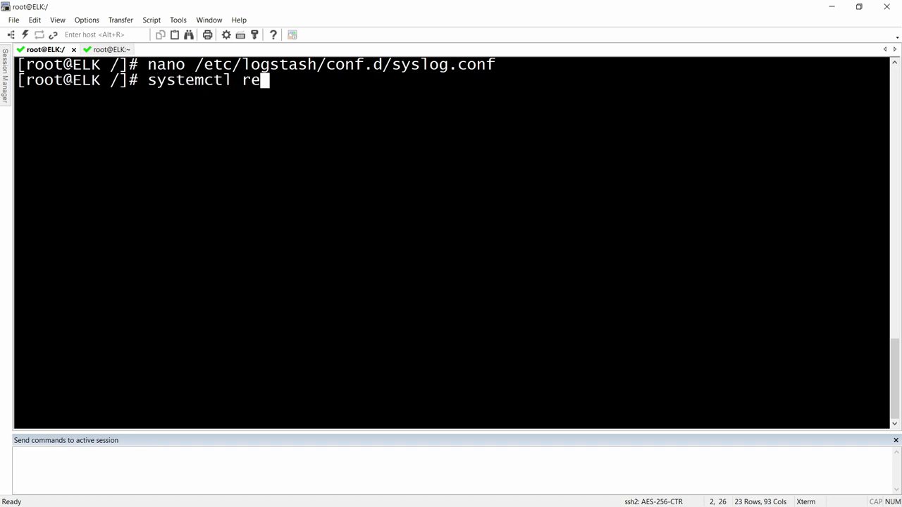
text(start logs)
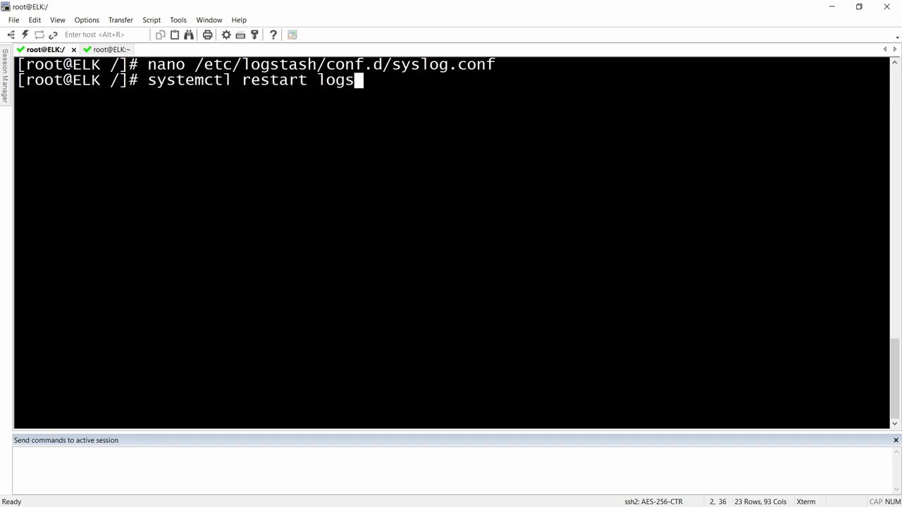
key(Tab)
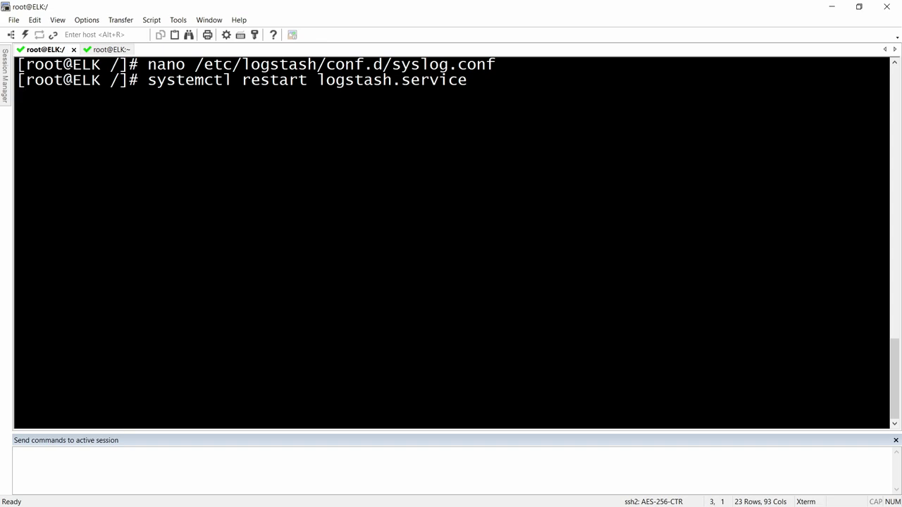
- Restart logstash.service and confirm its status is active (running)
key(Return)
text(s)
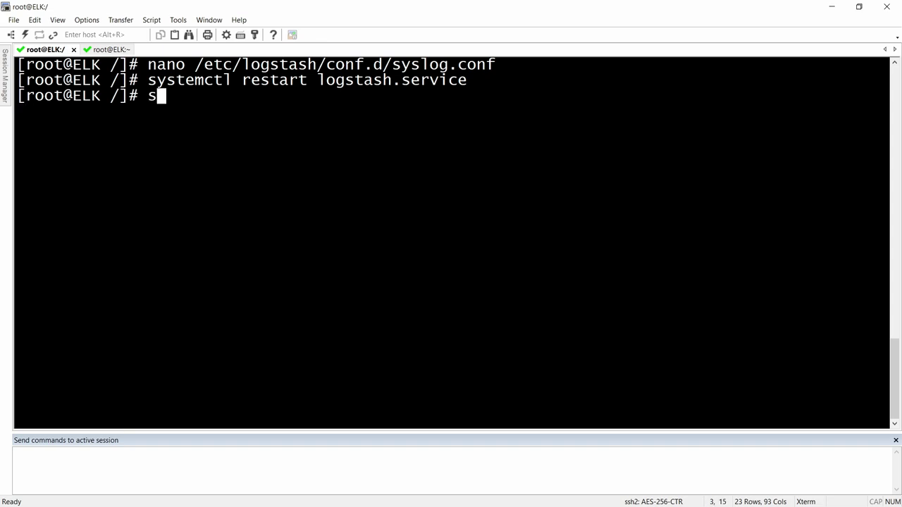
text(ystemctl sta)
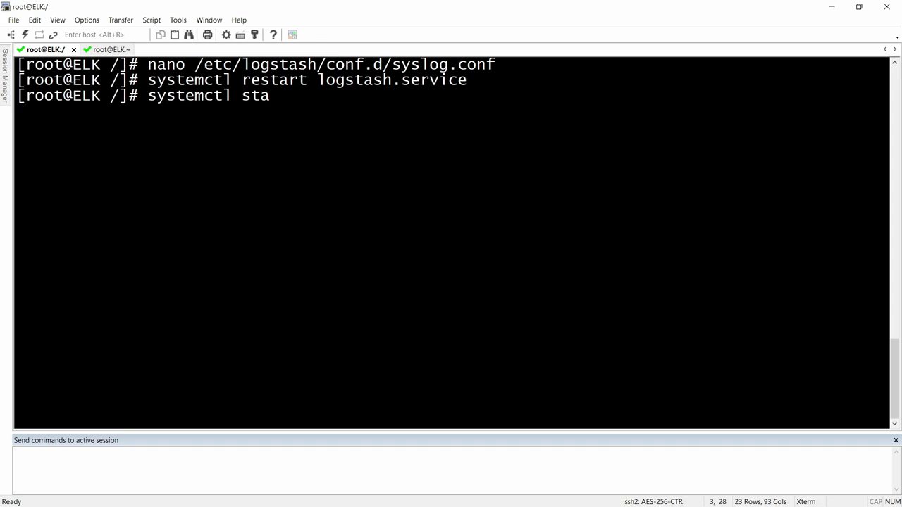
text(tus logst)
key(Tab)
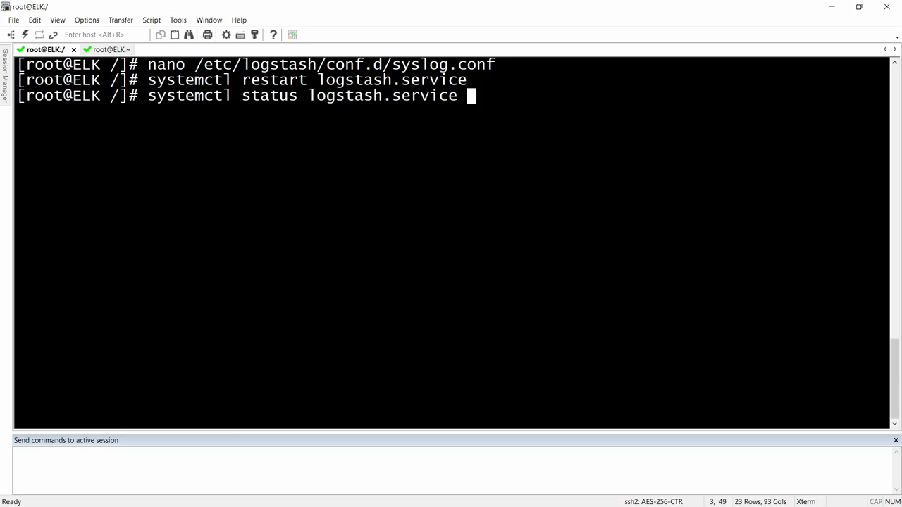
key(Return)
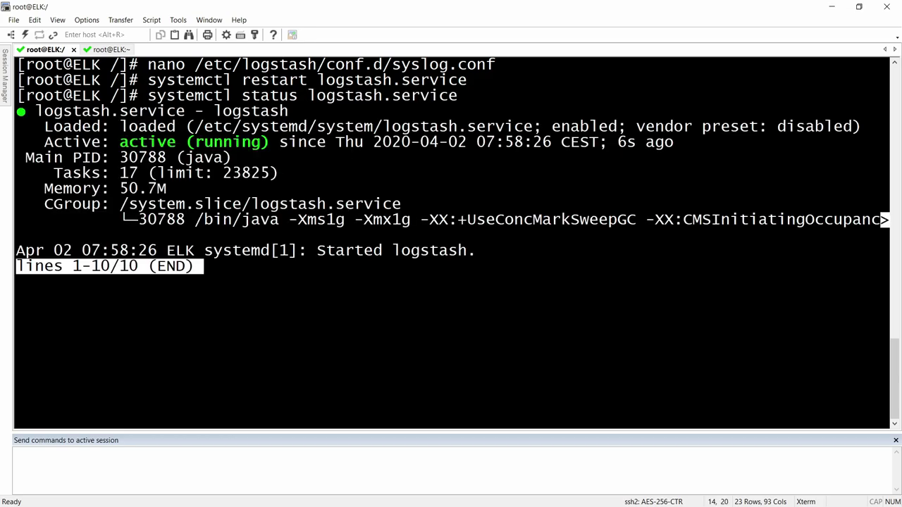
key(q)
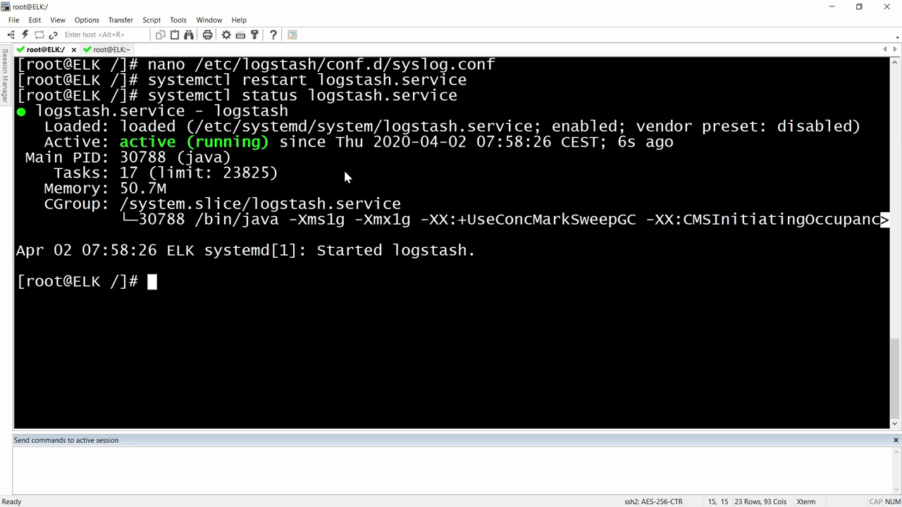
- In the second session, clear the screen and tail -f logstash-plain.log to watch the pipeline start
click(98, 49)
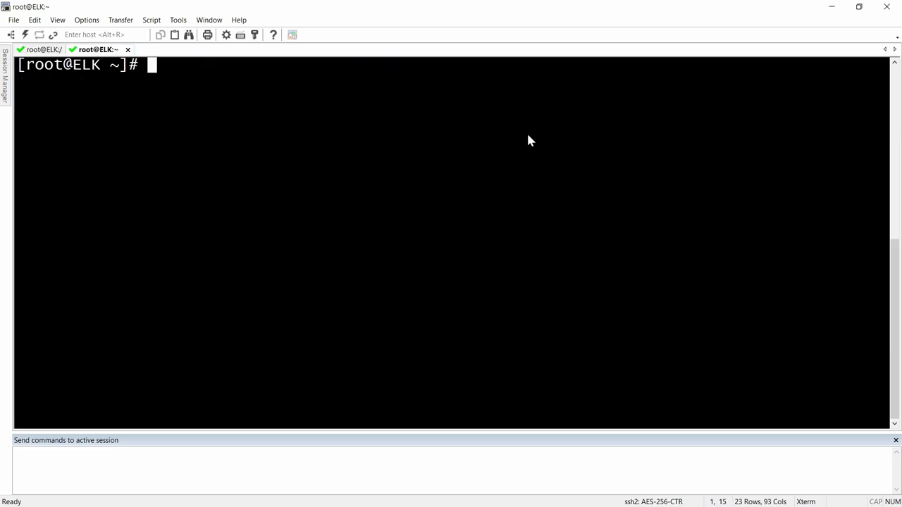
text(clear)
key(Return)
key(Up)
key(Up)
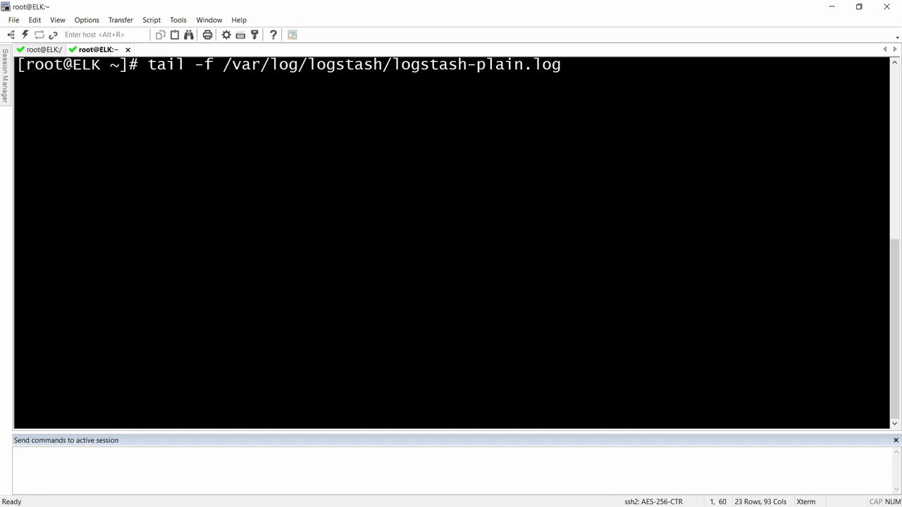
key(Return)
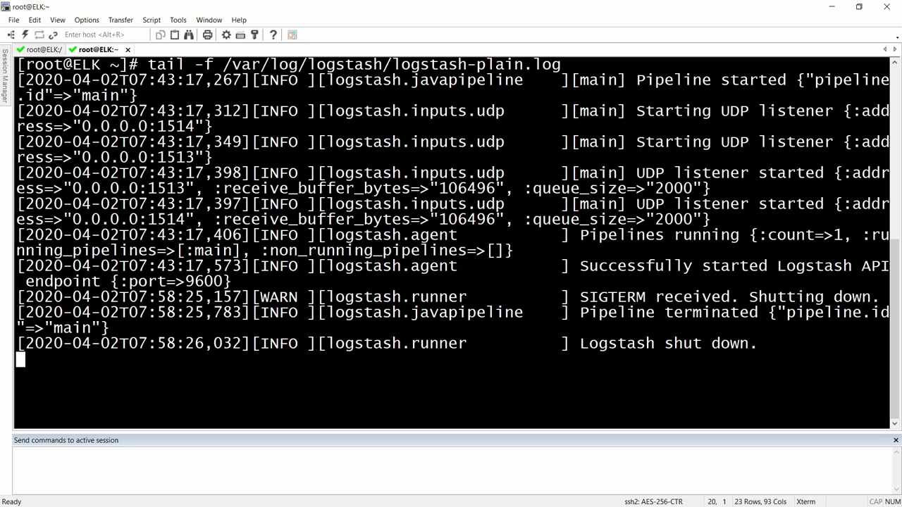
- Run netstat -tulpn | grep 151 to confirm UDP ports 1513 and 1514 are listening
key(ctrl+Tab)
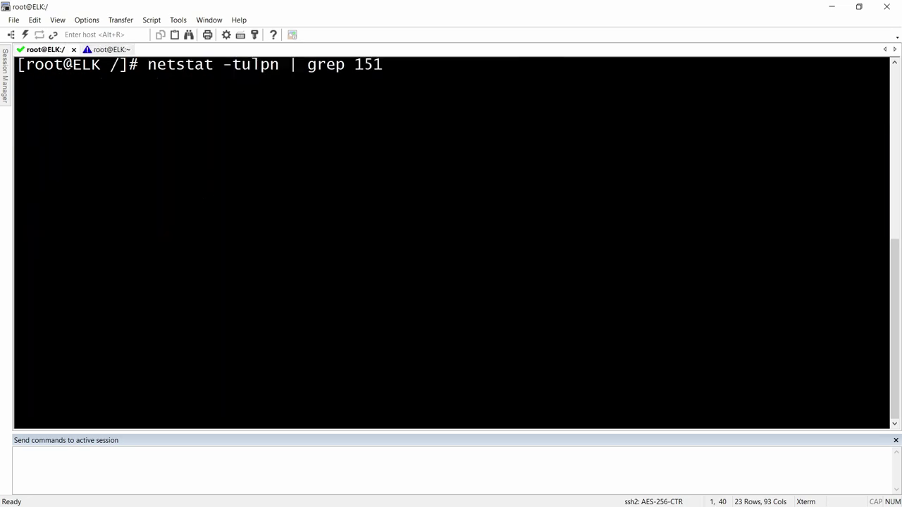
key(Return)
key(ctrl+c)
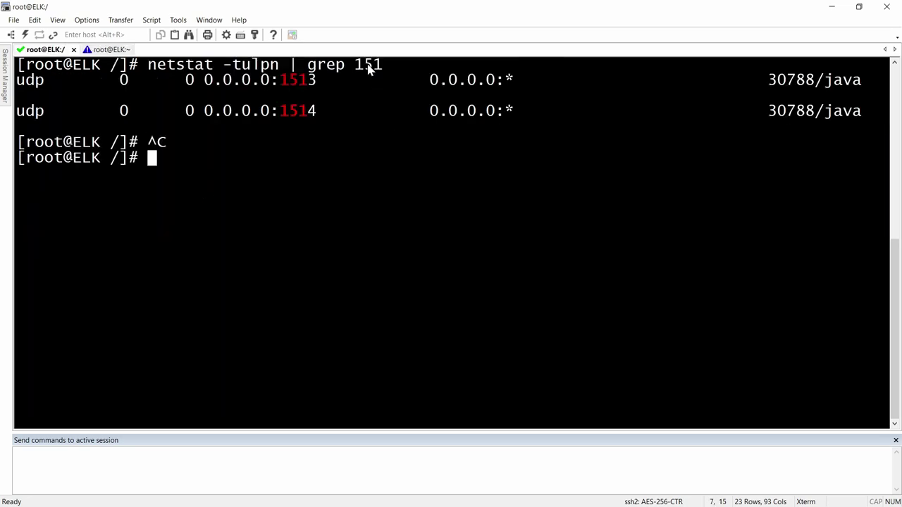
click(91, 50)
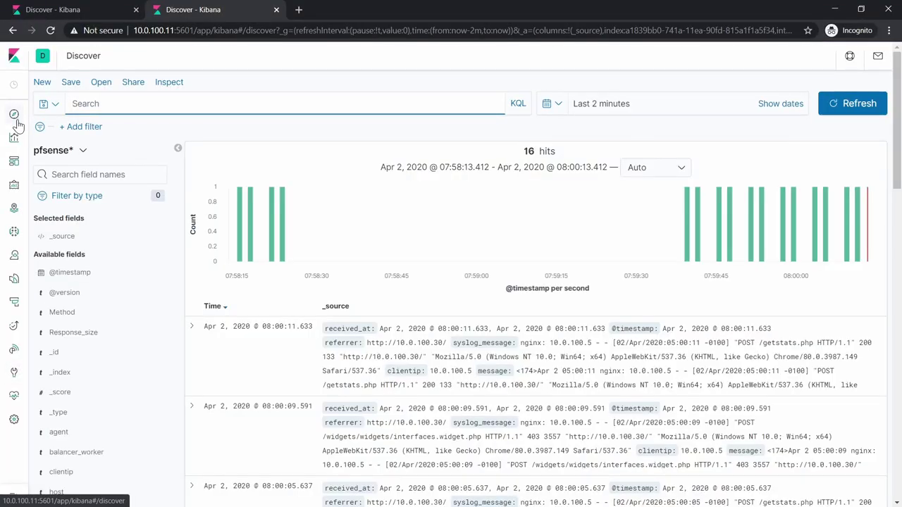
- Refresh Discover to 34 hits and expand the newest entry to review Method, clientip, request and agent fields
mouse_move(826, 241)
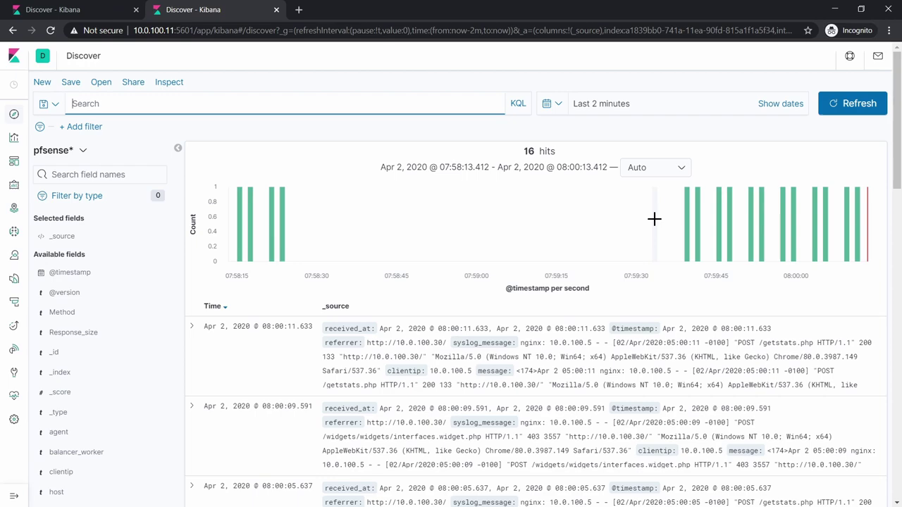
click(855, 116)
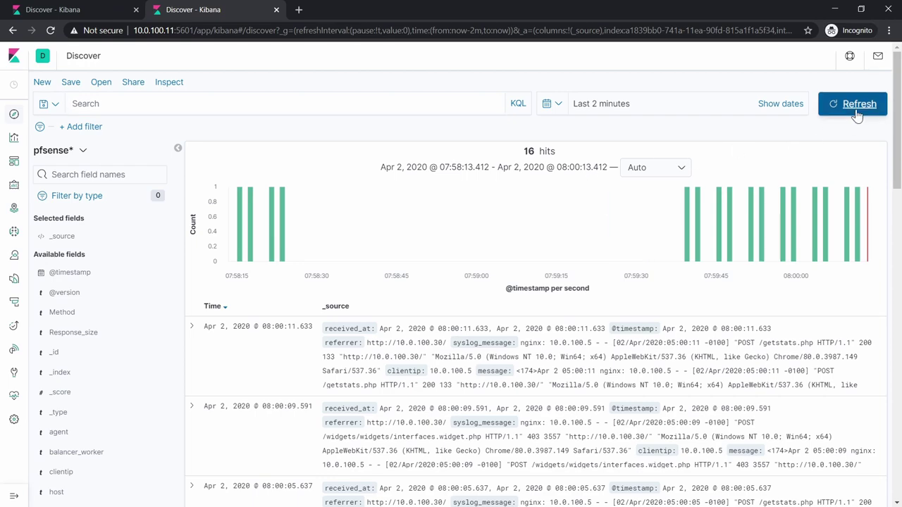
click(191, 329)
scroll(202, 380, down, 5)
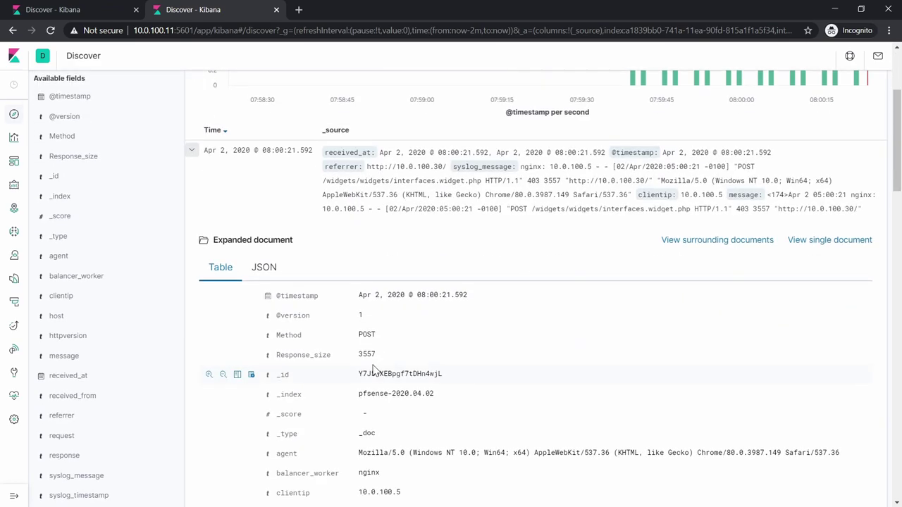
scroll(377, 361, down, 1)
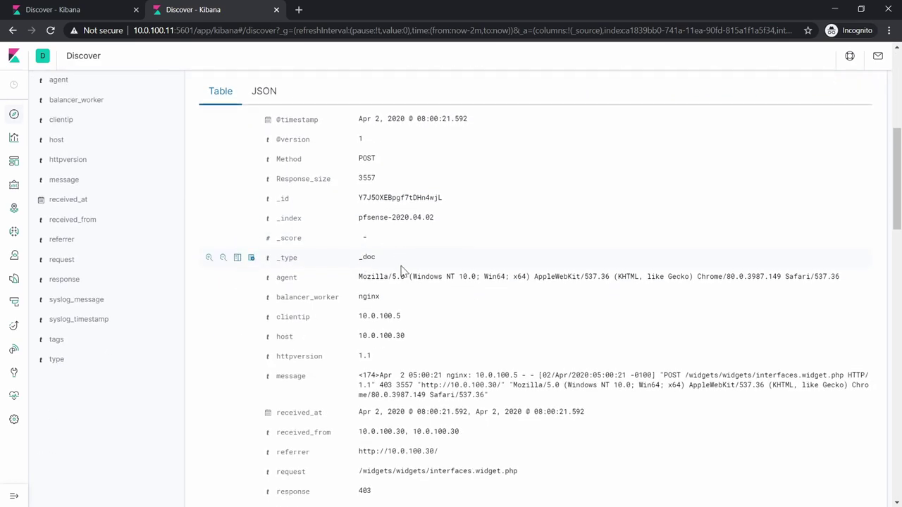
scroll(407, 352, down, 3)
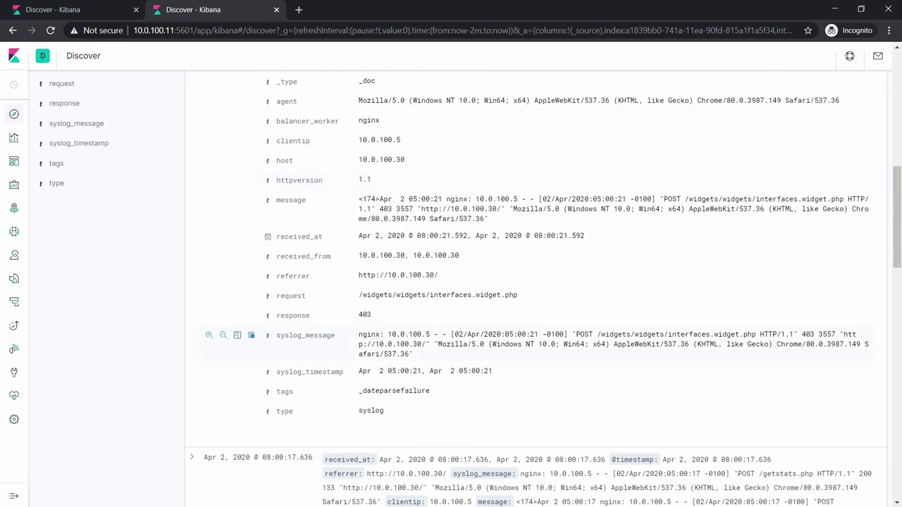
scroll(326, 274, up, 3)
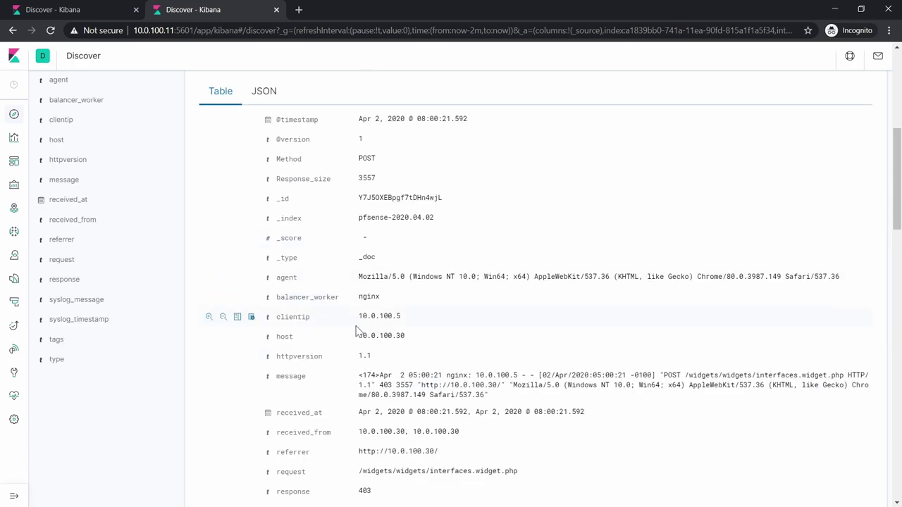
scroll(331, 363, down, 2)
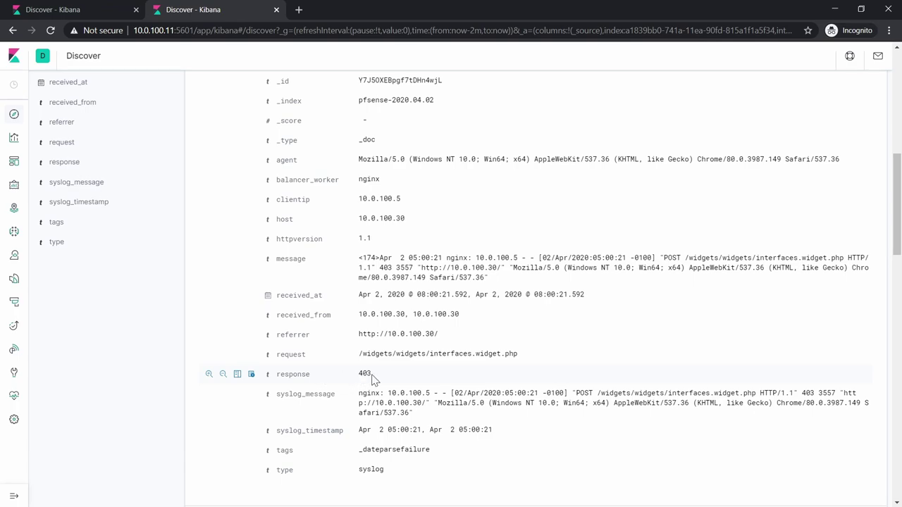
scroll(535, 317, up, 2)
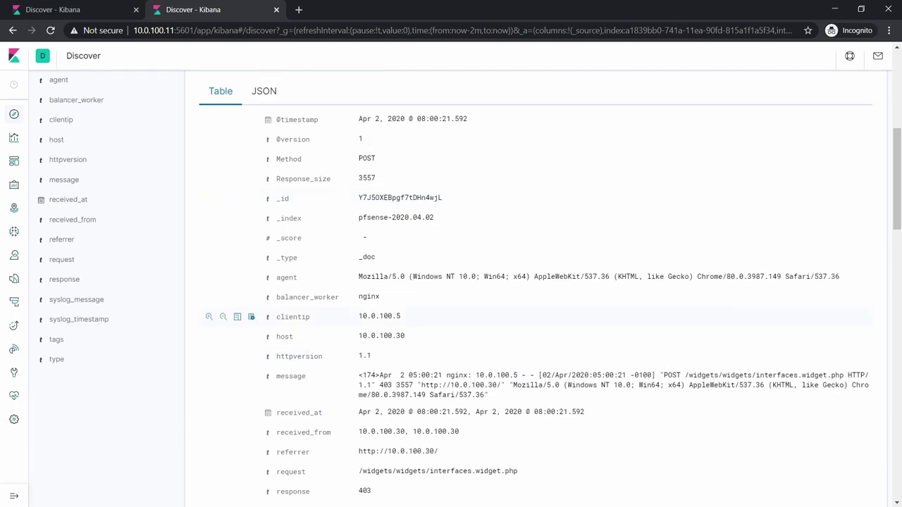
scroll(367, 344, down, 2)
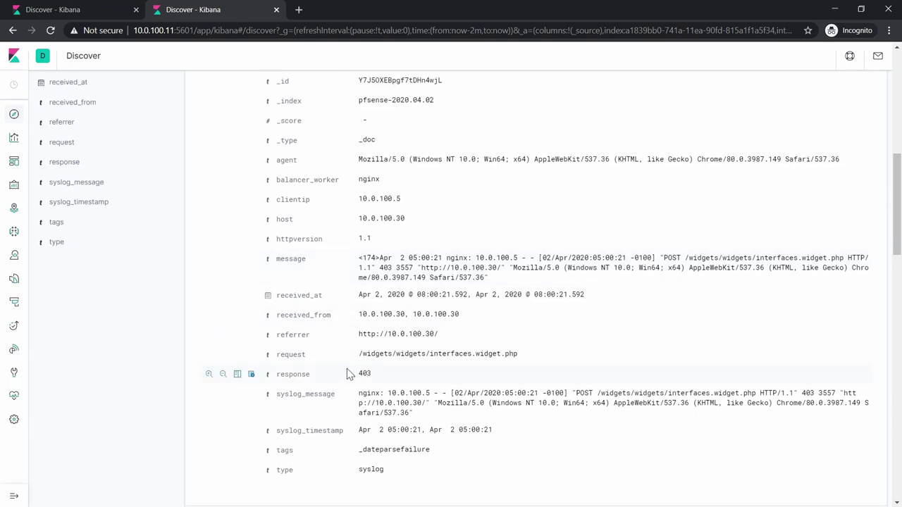
scroll(347, 369, up, 3)
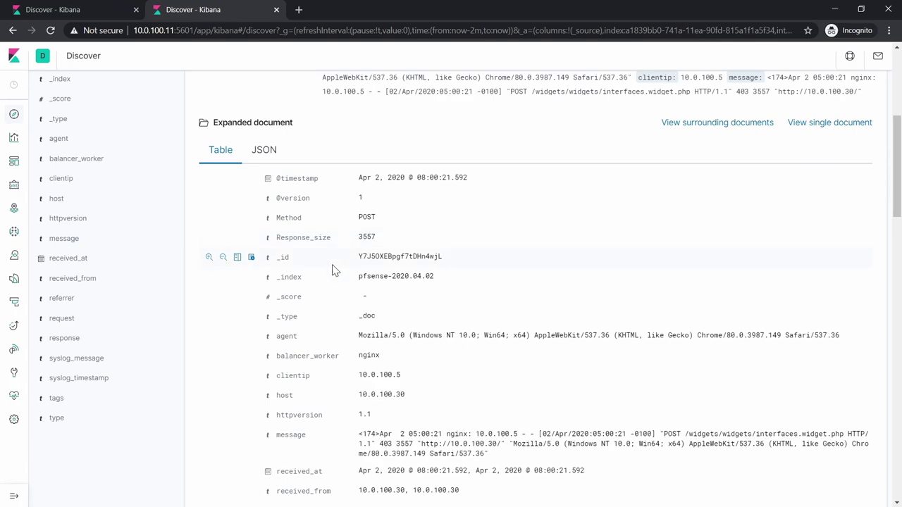
scroll(398, 258, up, 5)
- Refresh results and add Response_size and syslog_message as table columns
click(859, 114)
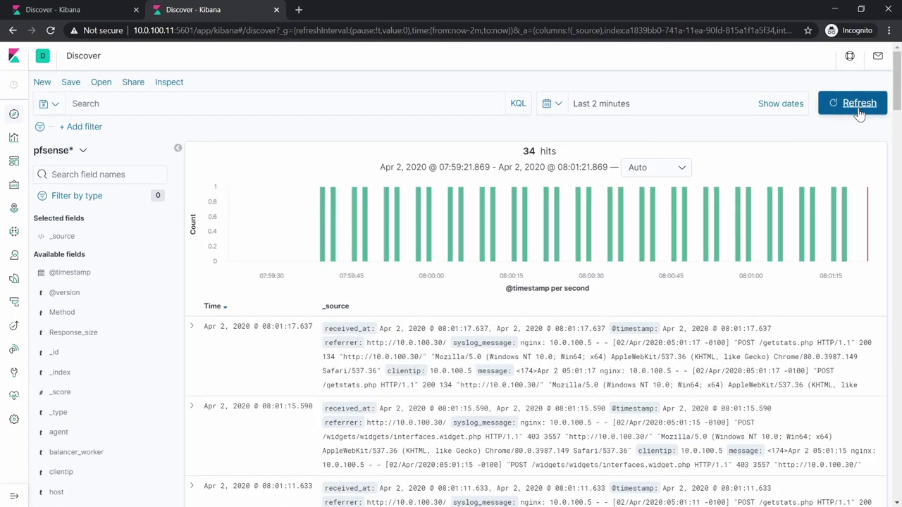
click(70, 336)
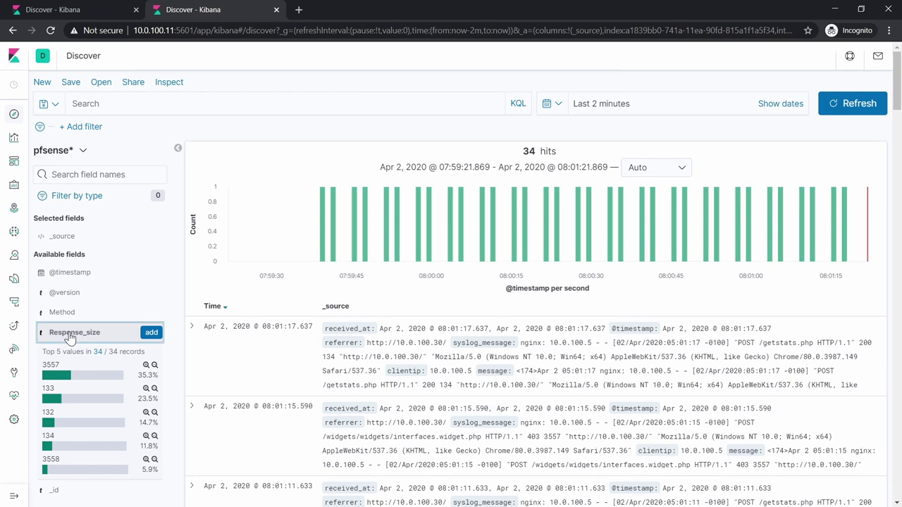
mouse_move(121, 404)
scroll(101, 392, down, 1)
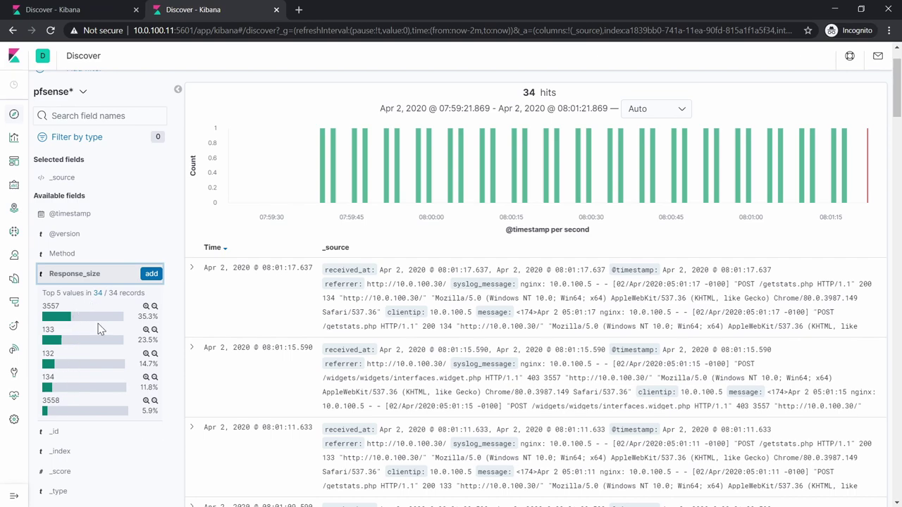
scroll(99, 325, up, 1)
click(152, 333)
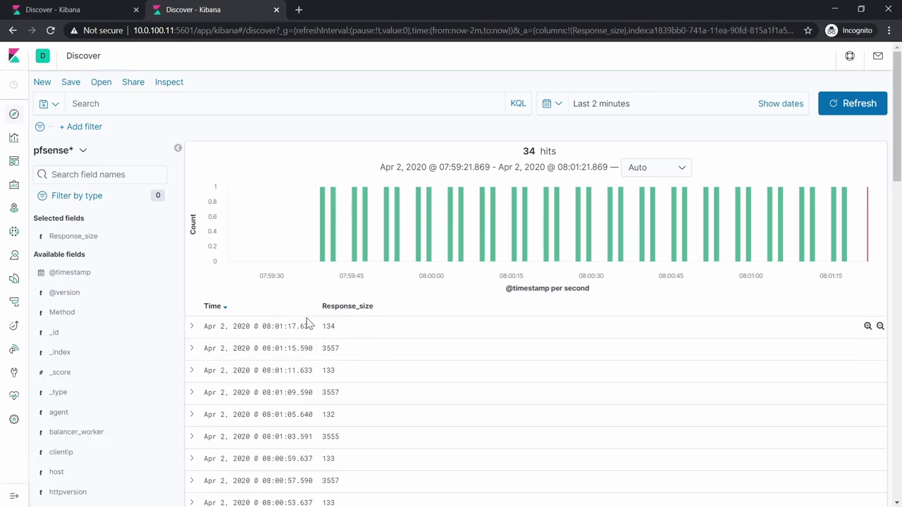
scroll(351, 352, down, 1)
scroll(351, 353, down, 8)
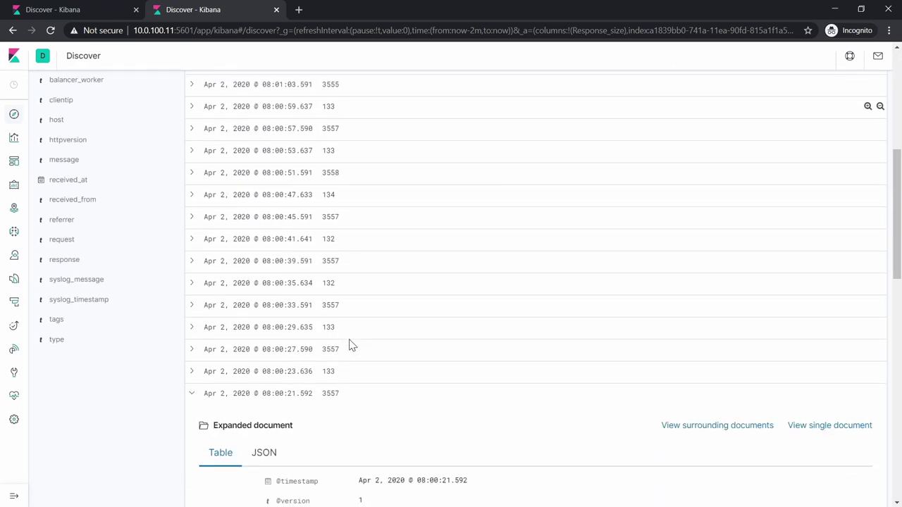
scroll(351, 345, up, 10)
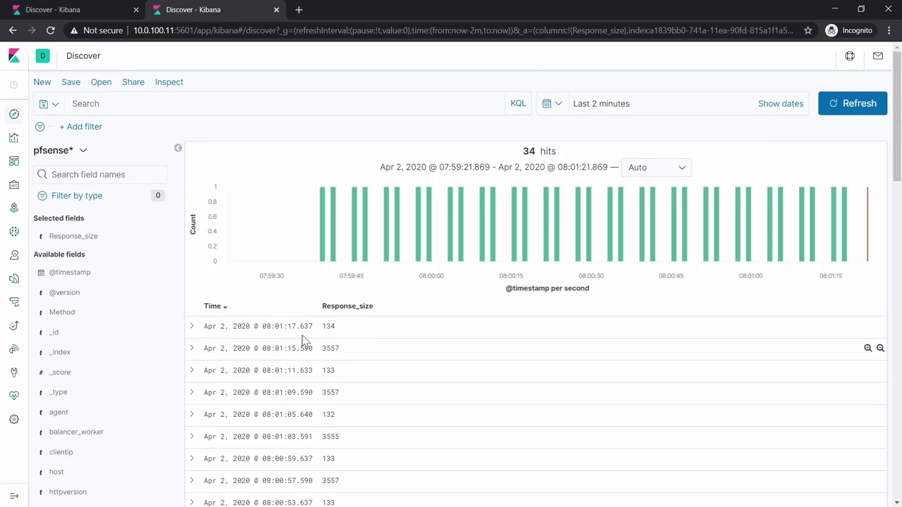
scroll(306, 339, down, 6)
mouse_move(74, 342)
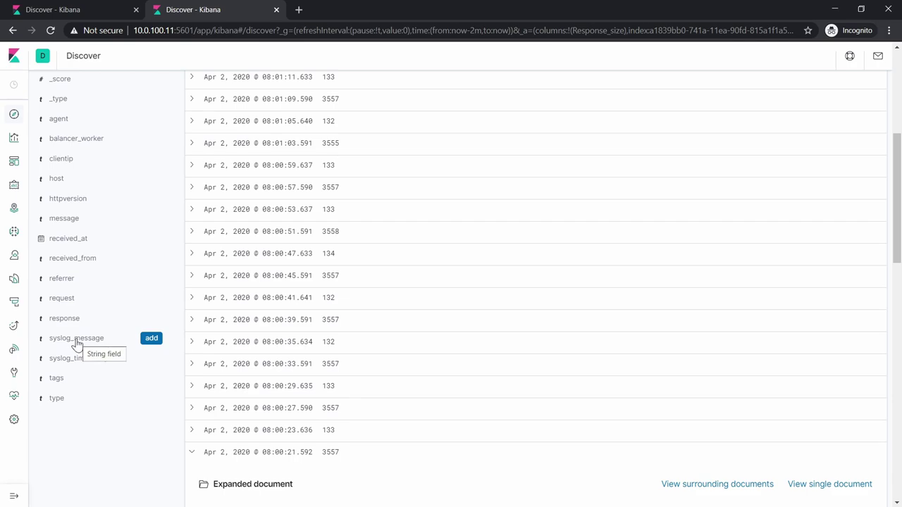
click(77, 341)
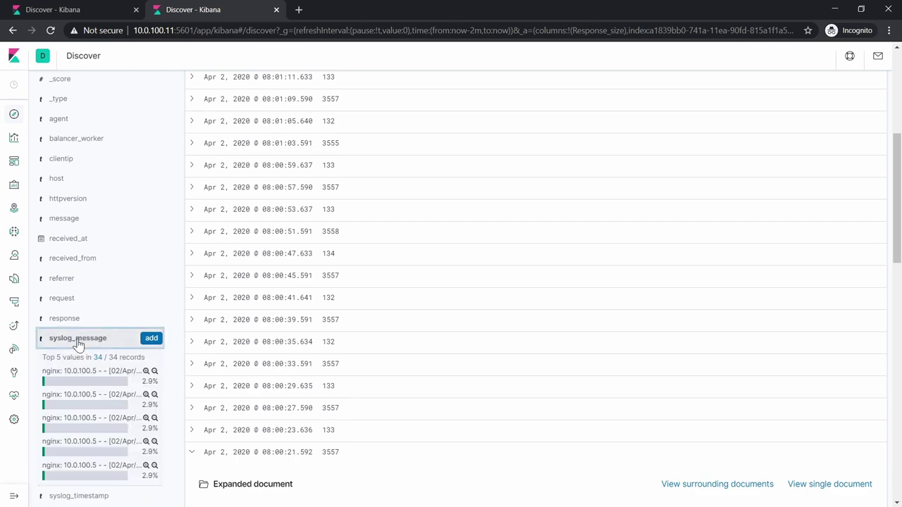
click(151, 338)
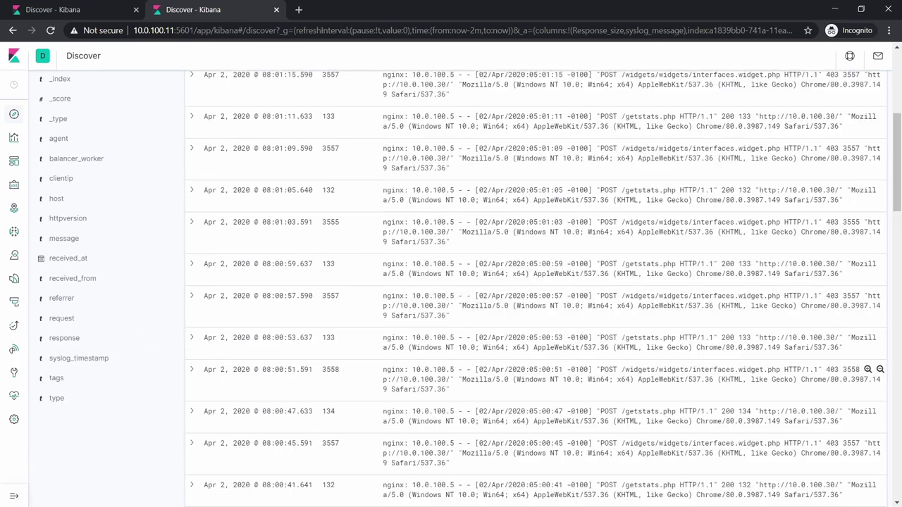
- Expand the newest document and add tags and type as table columns
scroll(453, 355, up, 5)
click(192, 337)
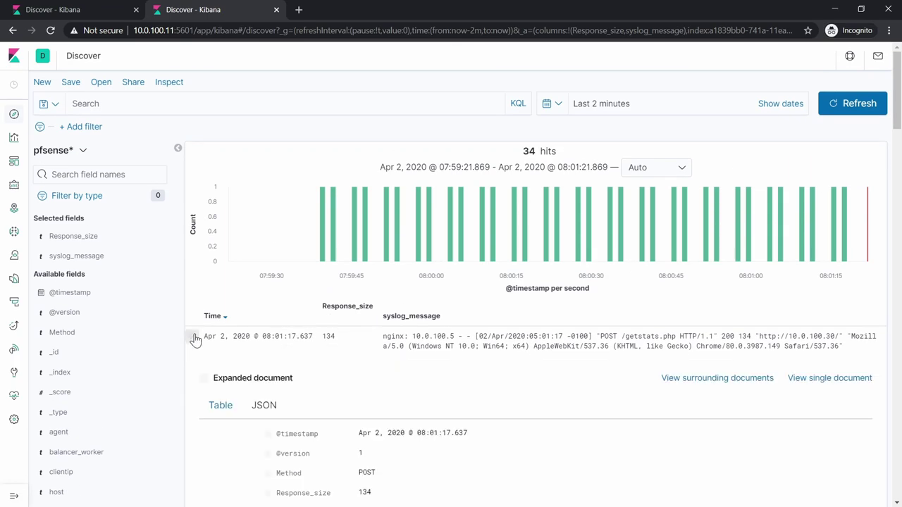
scroll(254, 349, down, 3)
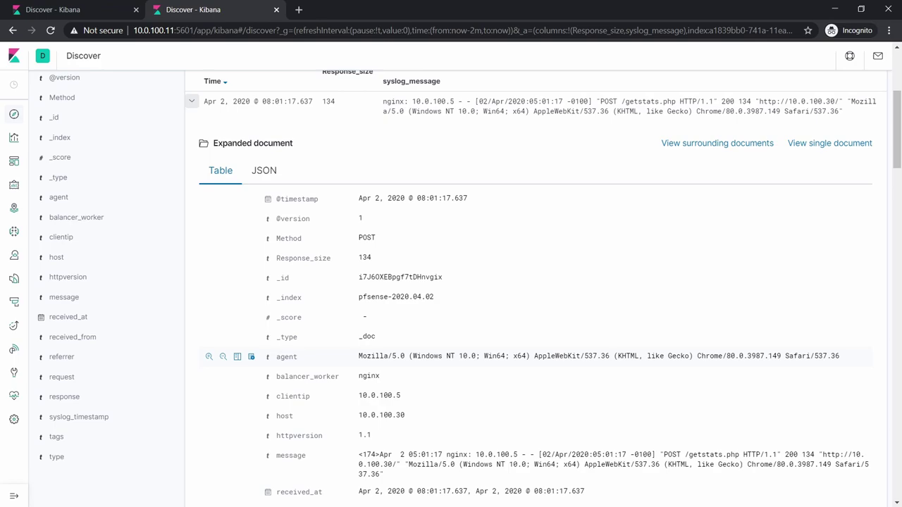
scroll(493, 317, down, 2)
scroll(117, 332, up, 6)
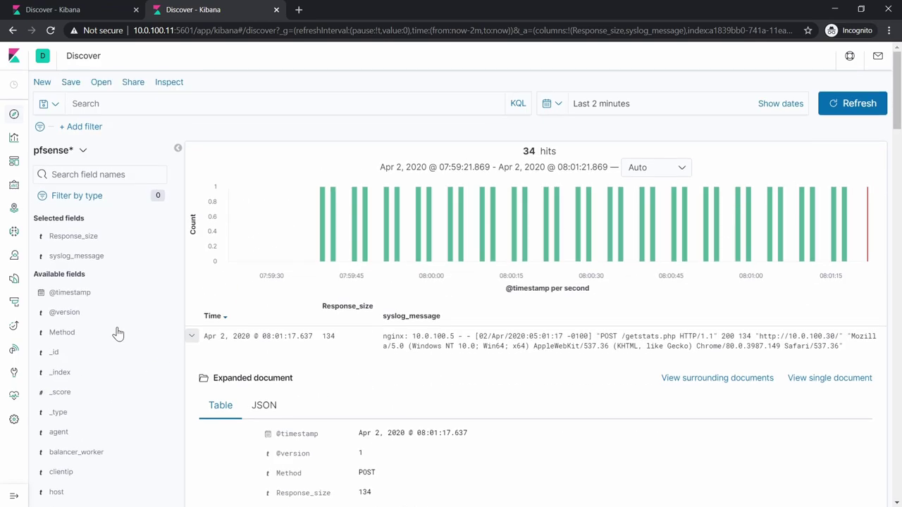
scroll(117, 332, down, 5)
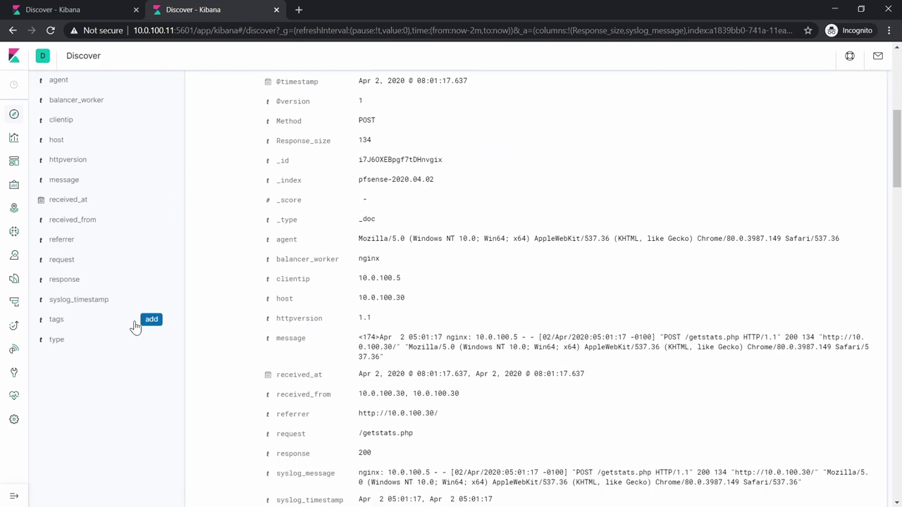
click(149, 321)
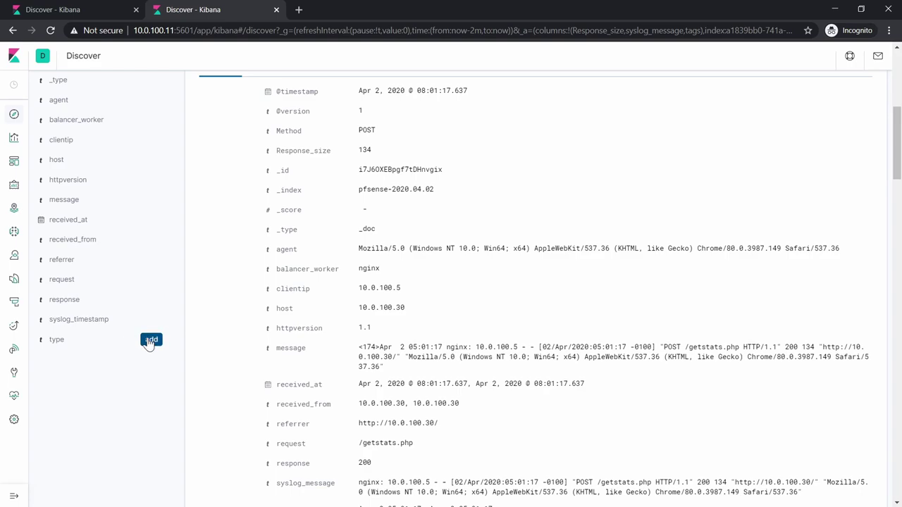
click(150, 341)
scroll(150, 341, up, 5)
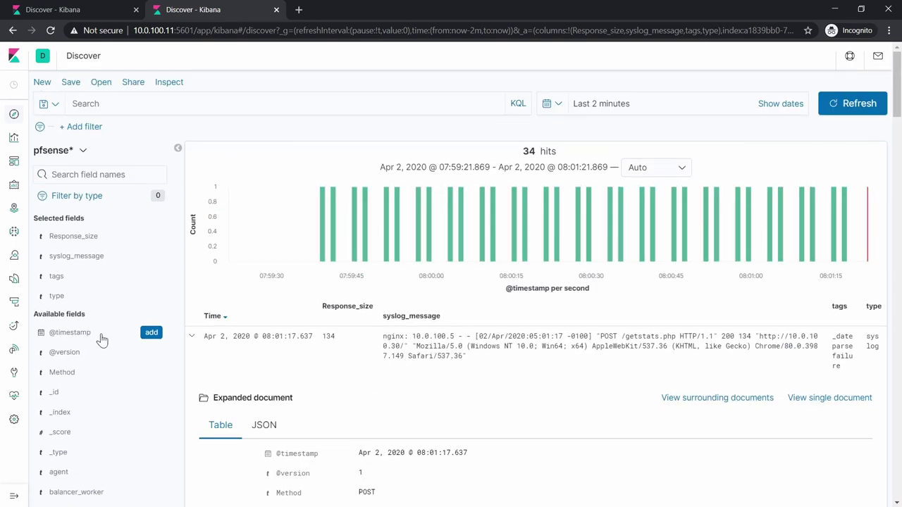
click(211, 103)
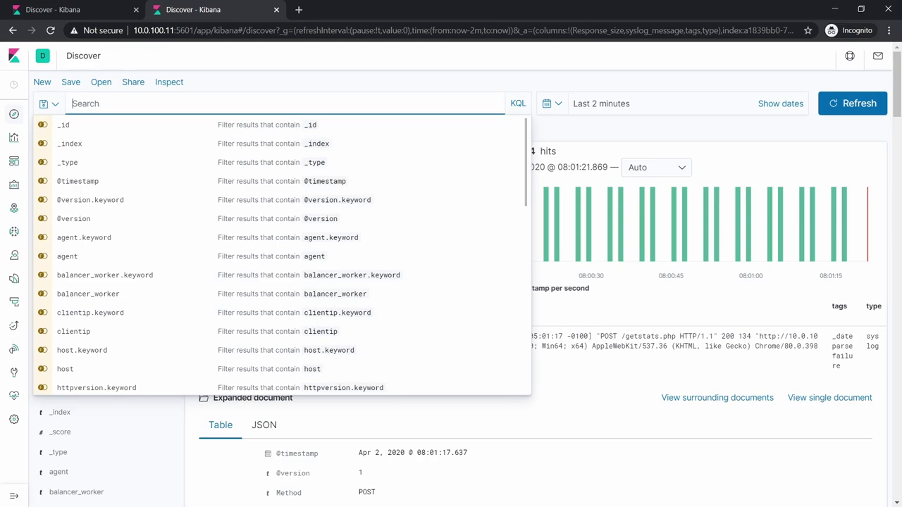
- Run the KQL query Response_size.keyword : 132 and expand the first of the 10 hits
text(resp)
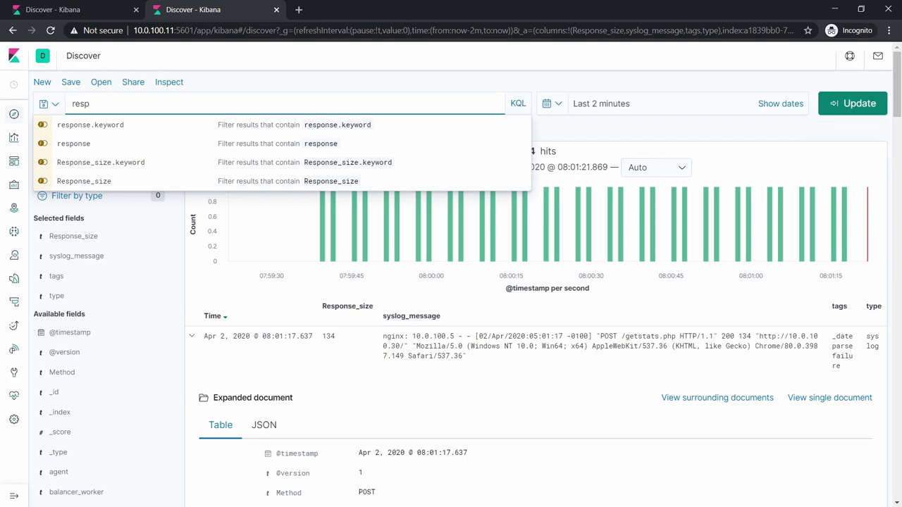
key(Down)
key(Down)
key(Down)
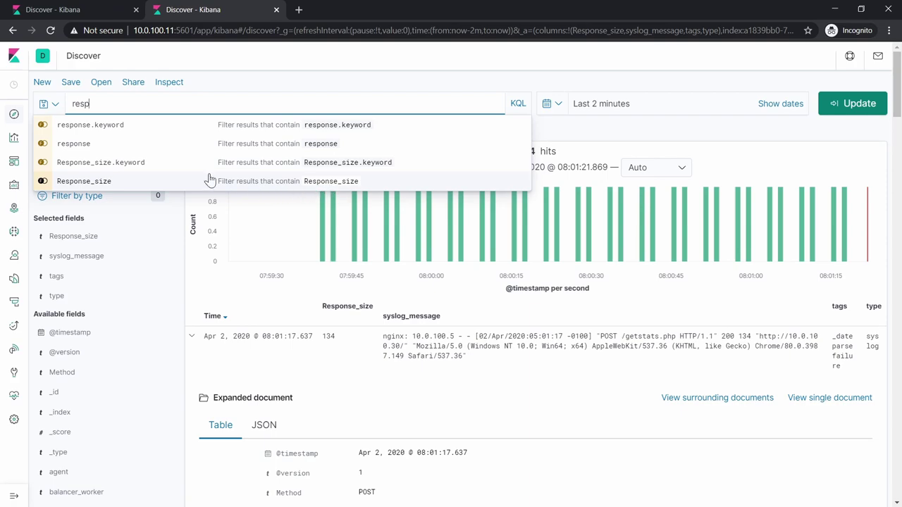
click(134, 164)
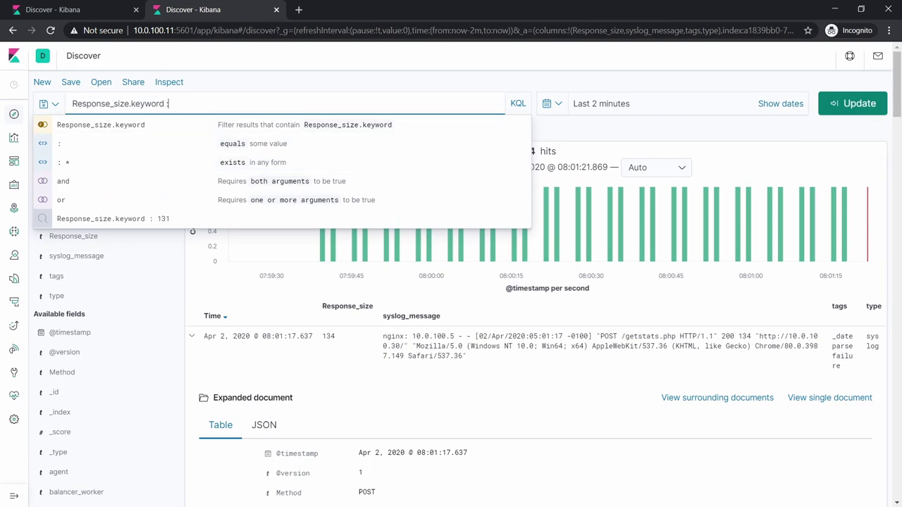
text(:)
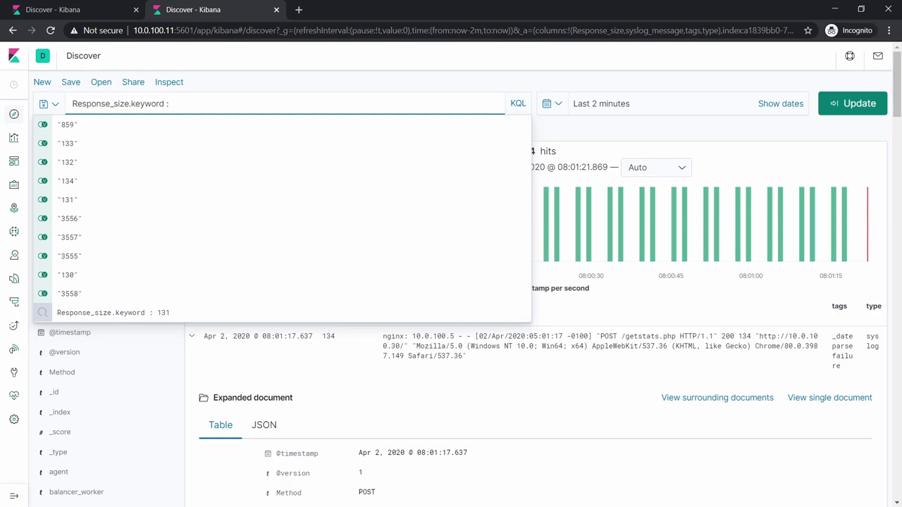
text(132)
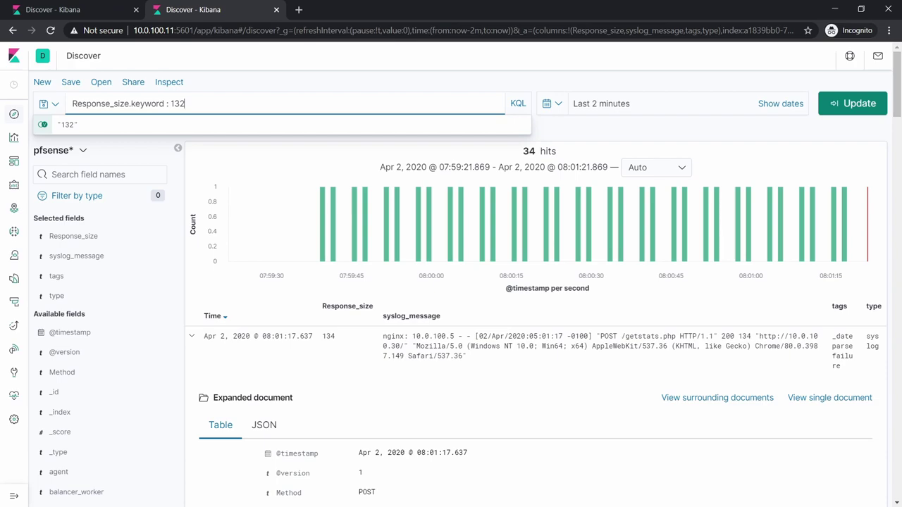
key(Return)
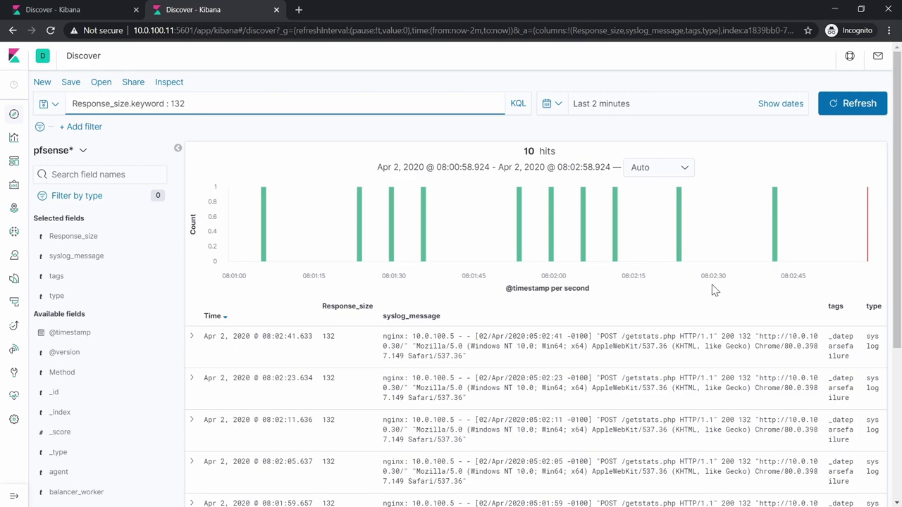
scroll(503, 229, down, 1)
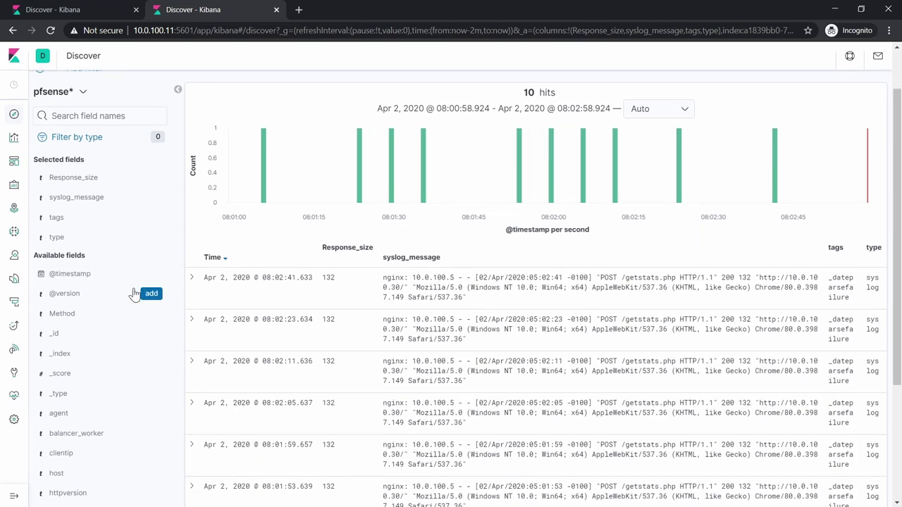
click(193, 282)
scroll(743, 388, down, 7)
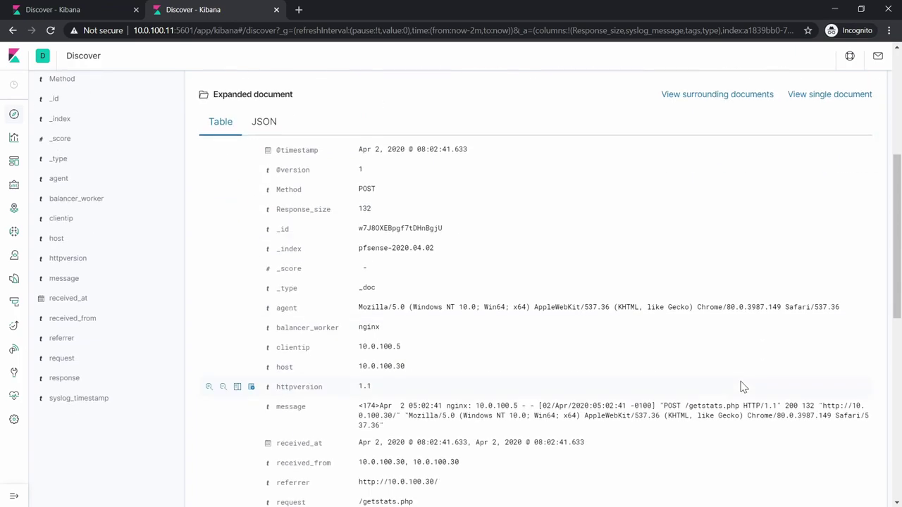
scroll(735, 383, up, 8)
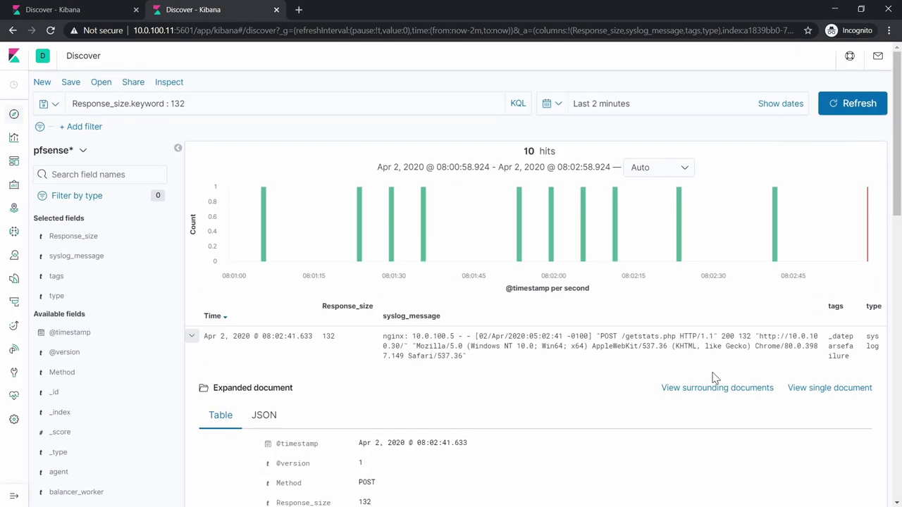